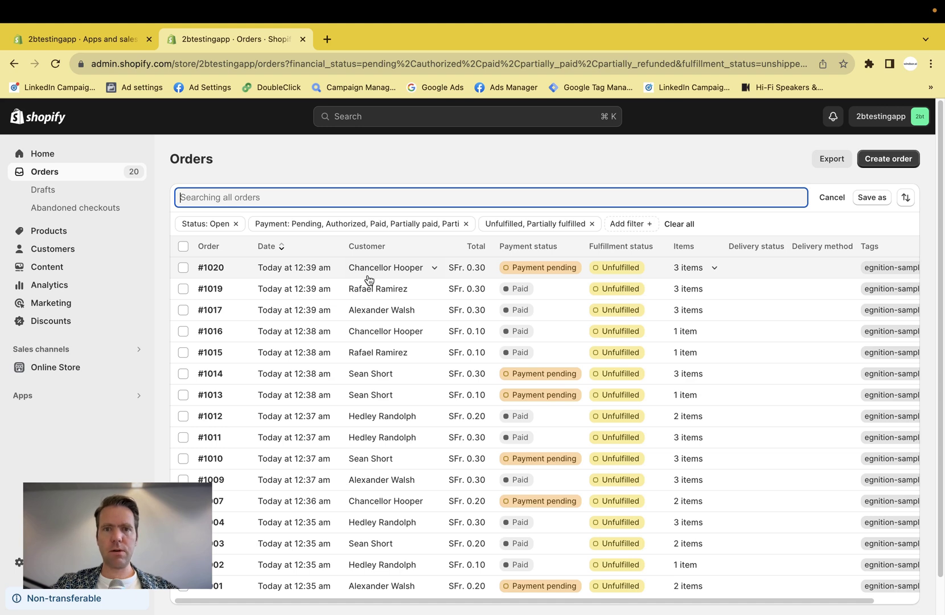
# - Switch from Shopify Admin to the Windsor.ai Shopify connector page
pyautogui.hotkey('ctrl', 'Left')
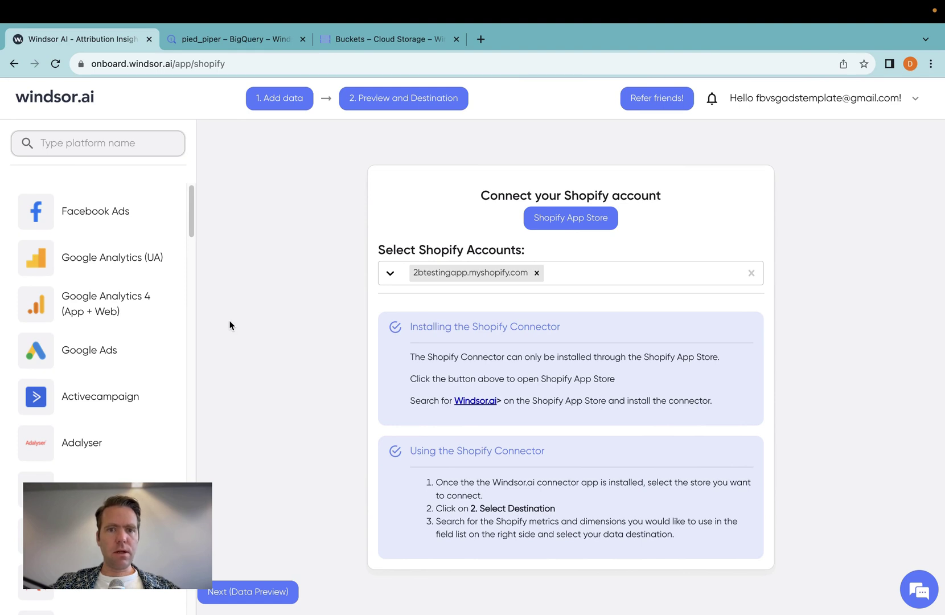
pyautogui.click(549, 218)
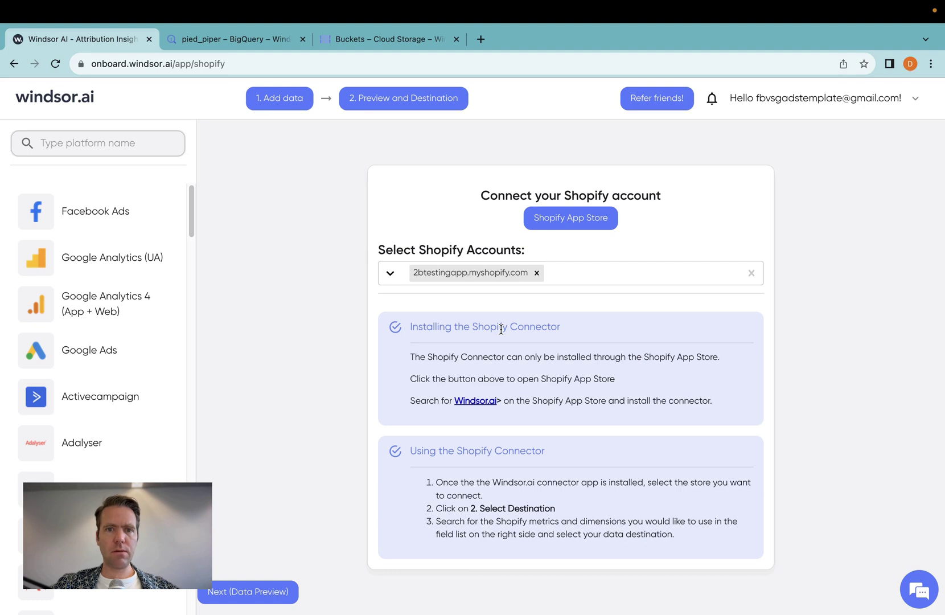
pyautogui.click(430, 108)
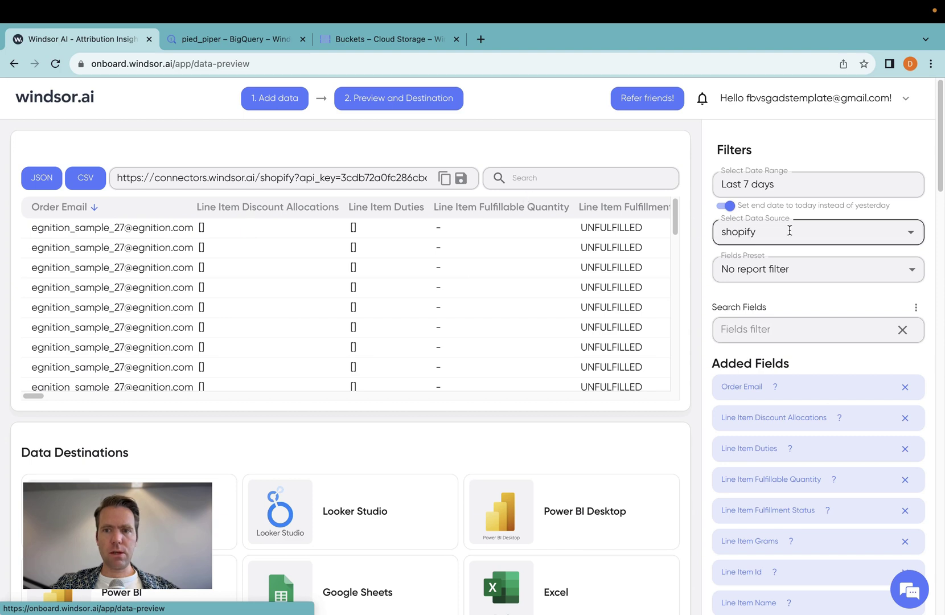
# - Keep shopify as the data source, set the end date to today, and choose the orders field preset
pyautogui.click(813, 231)
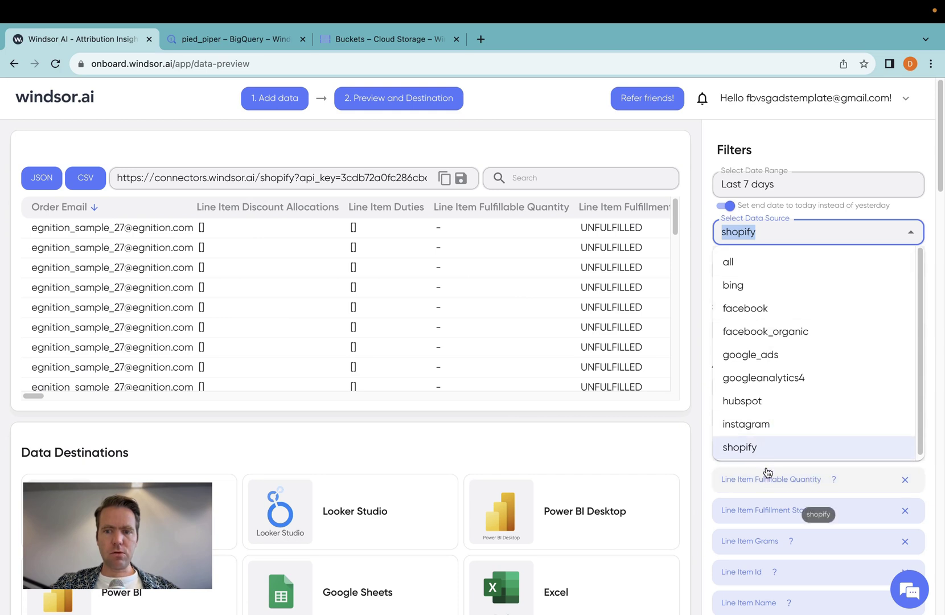
pyautogui.click(774, 229)
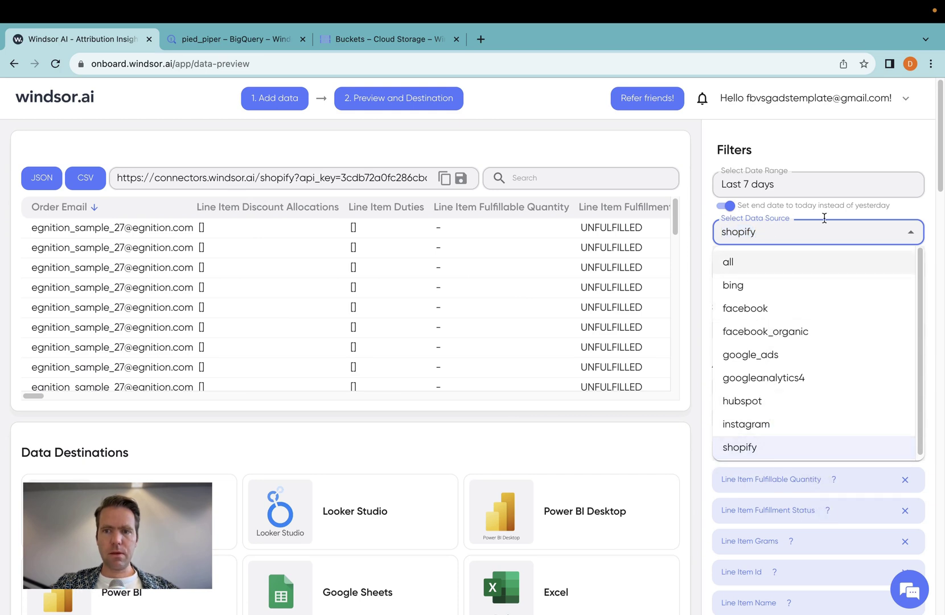
pyautogui.click(826, 216)
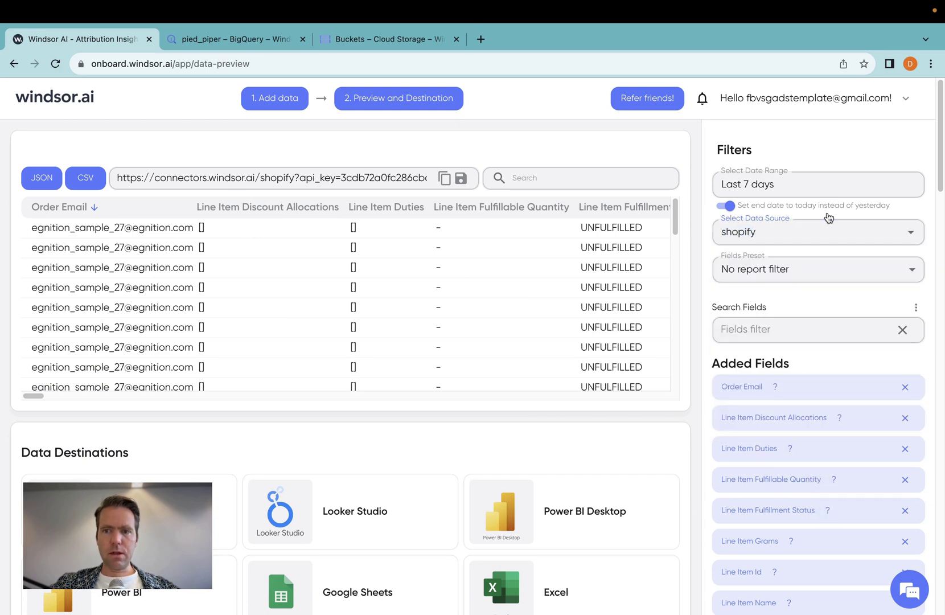
pyautogui.click(724, 205)
pyautogui.click(765, 268)
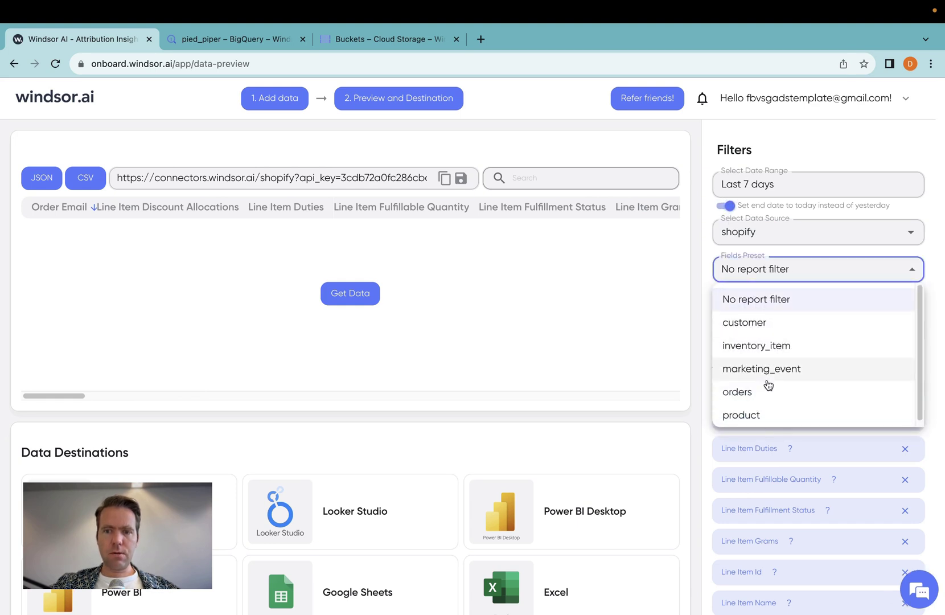
pyautogui.click(770, 391)
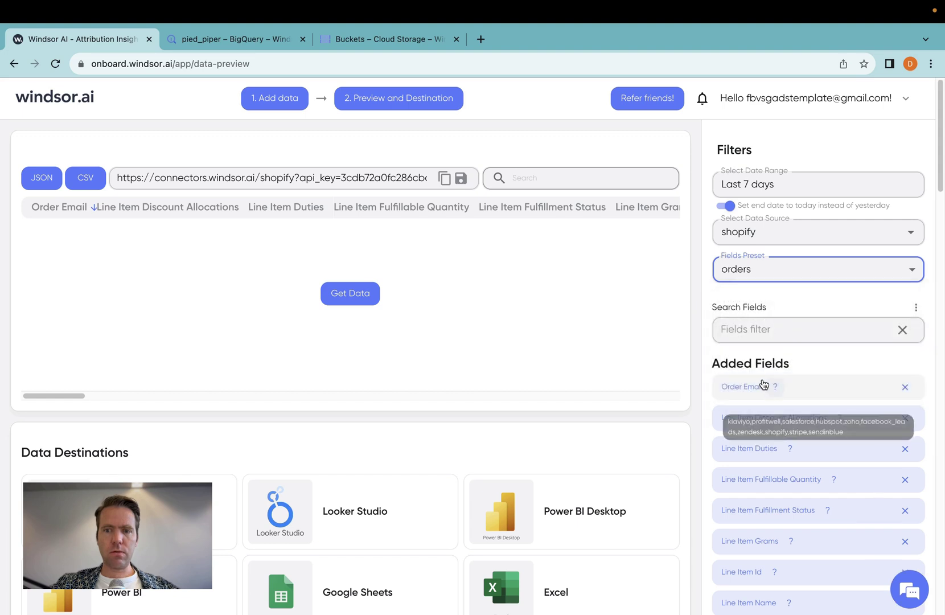
# - Fetch the Shopify orders preview data and scroll through its columns
pyautogui.click(363, 295)
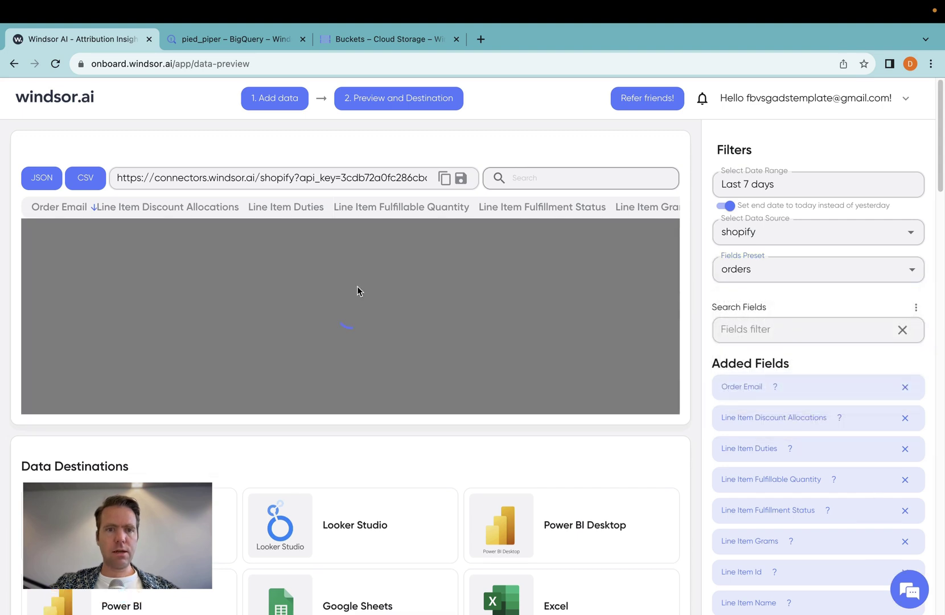
pyautogui.hscroll(10, 421, 305)
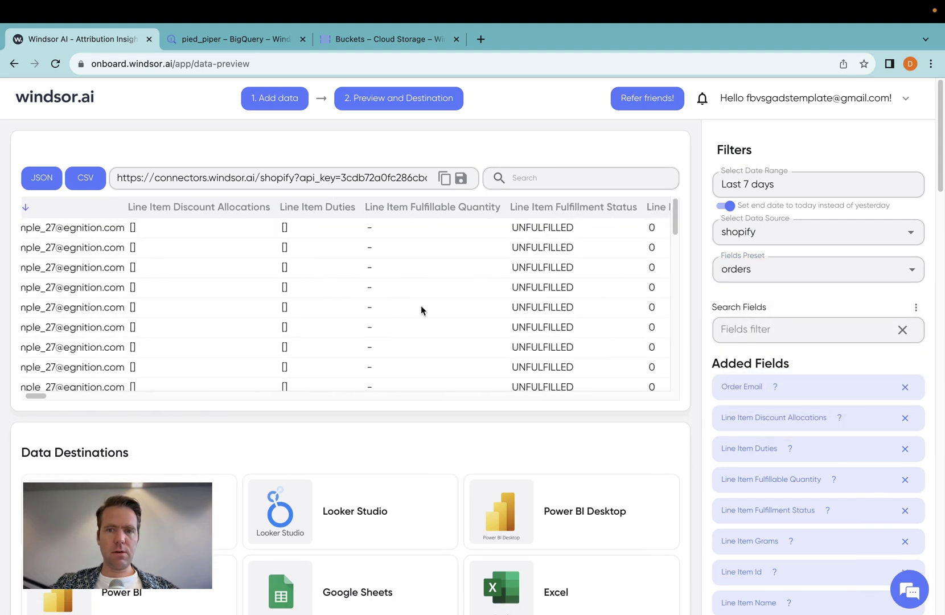
pyautogui.hscroll(10, 432, 304)
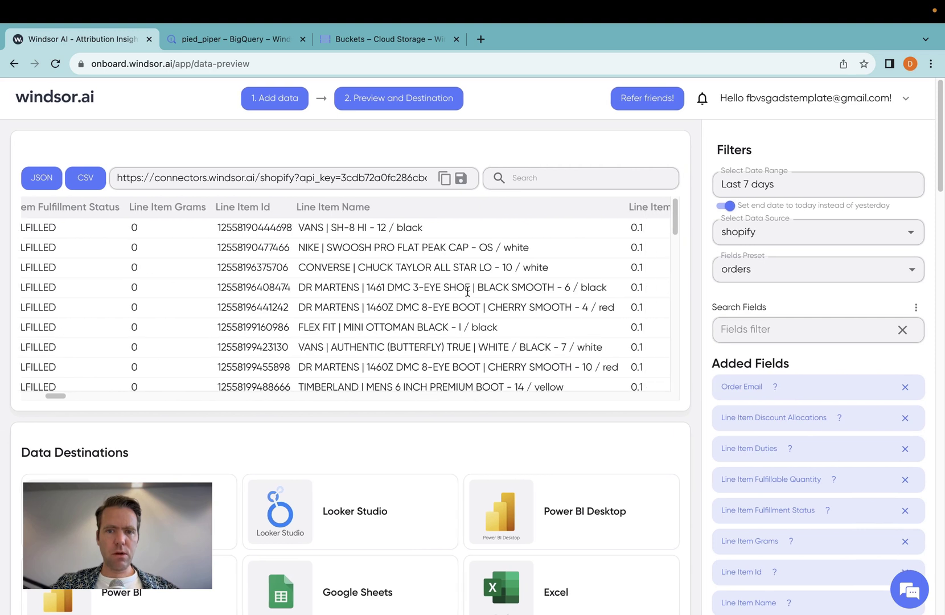
pyautogui.hscroll(-10, 467, 290)
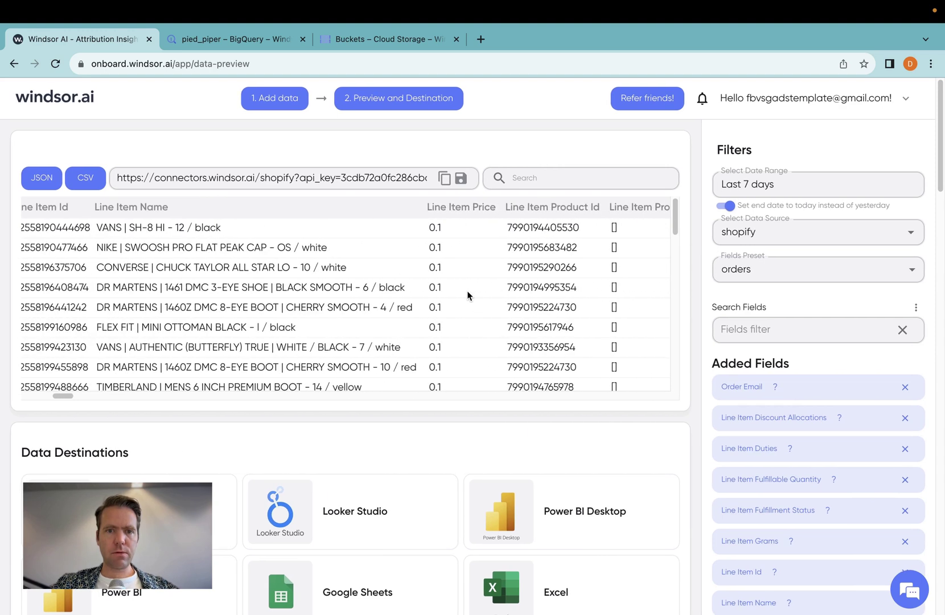
pyautogui.hscroll(-5, 467, 291)
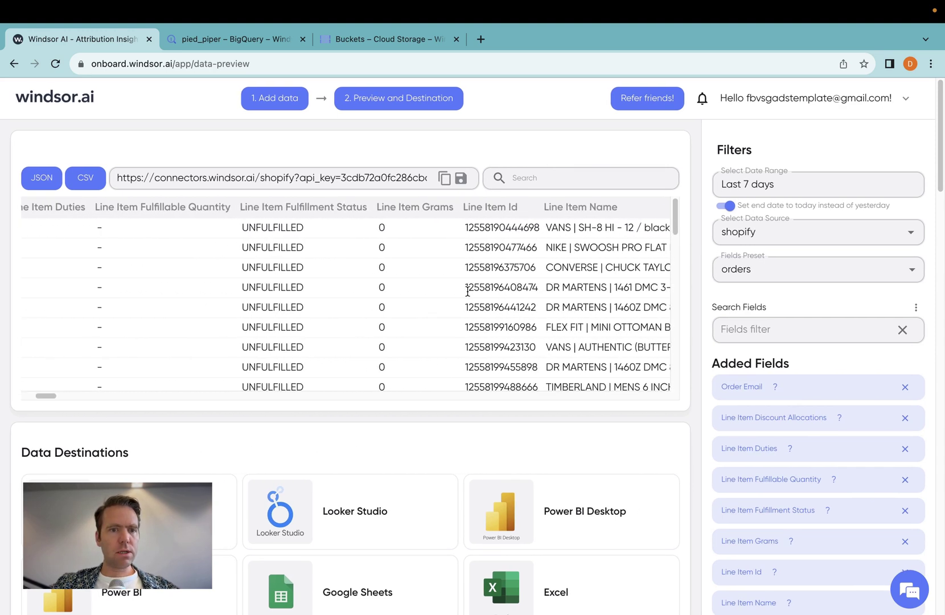
pyautogui.hscroll(-5, 467, 290)
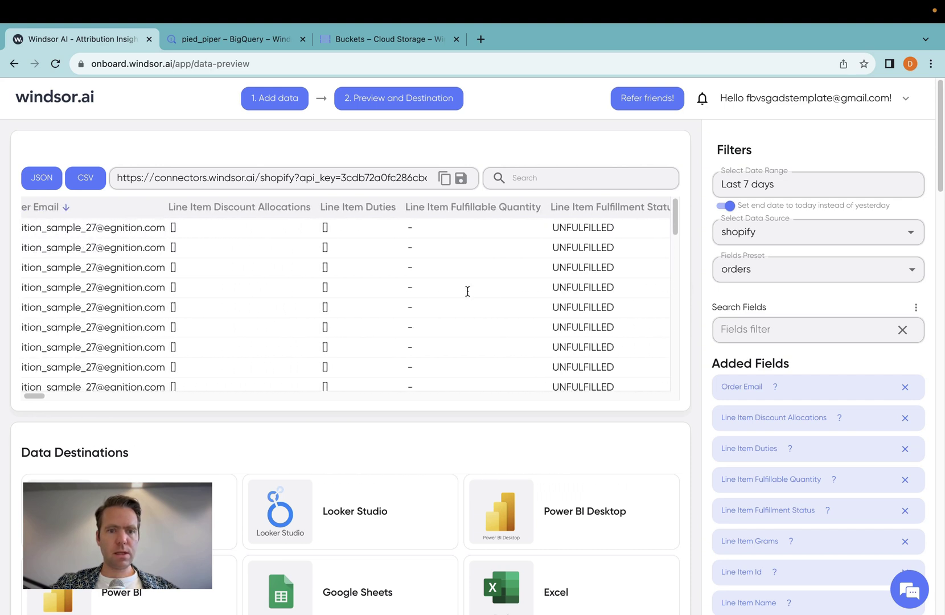
pyautogui.scroll(-1, 373, 449)
# - Select BigQuery as the data destination and start a new destination task
pyautogui.scroll(-5, 376, 428)
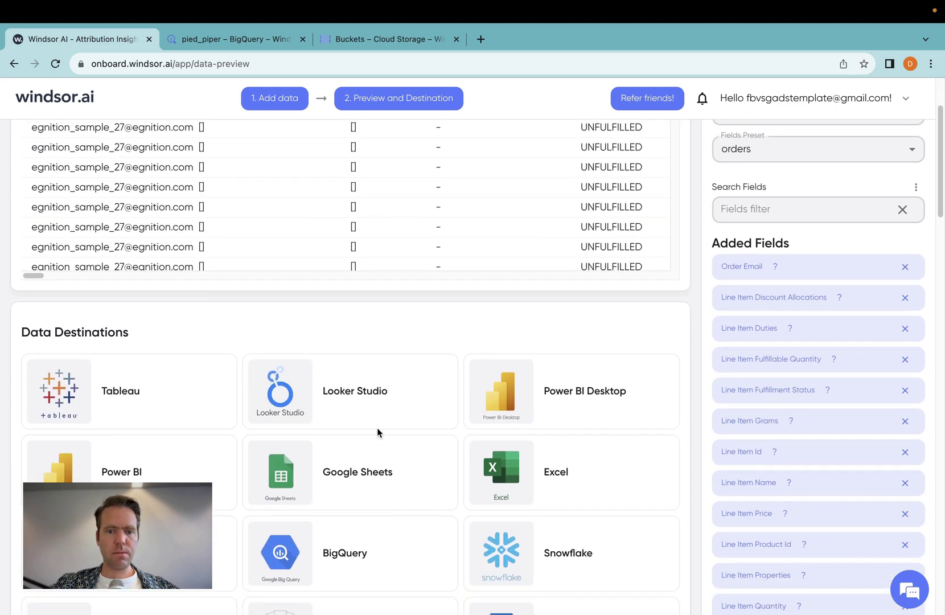
pyautogui.click(355, 535)
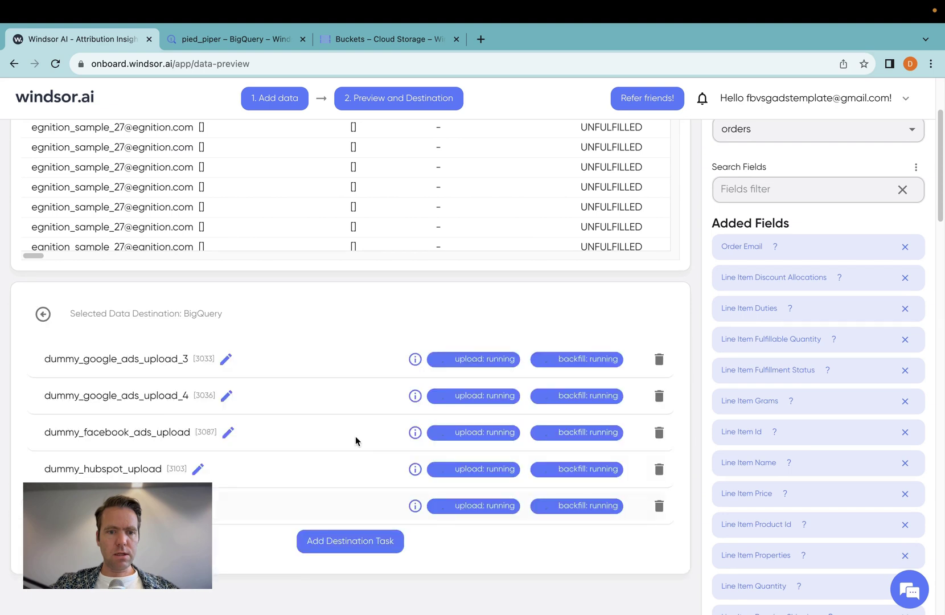
pyautogui.scroll(-4, 342, 419)
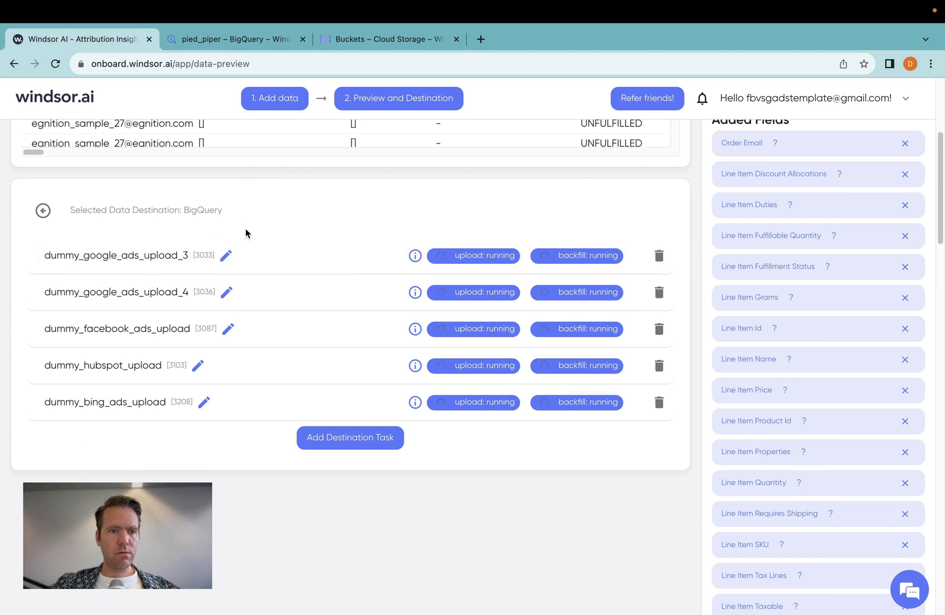
pyautogui.click(335, 433)
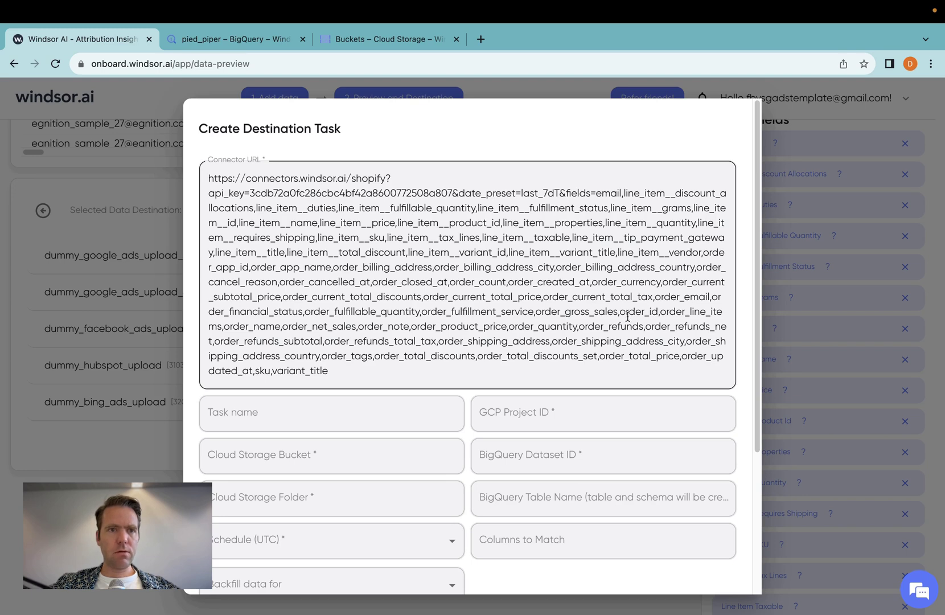
# - Enter windsor-ai as the GCP Project ID
pyautogui.click(244, 40)
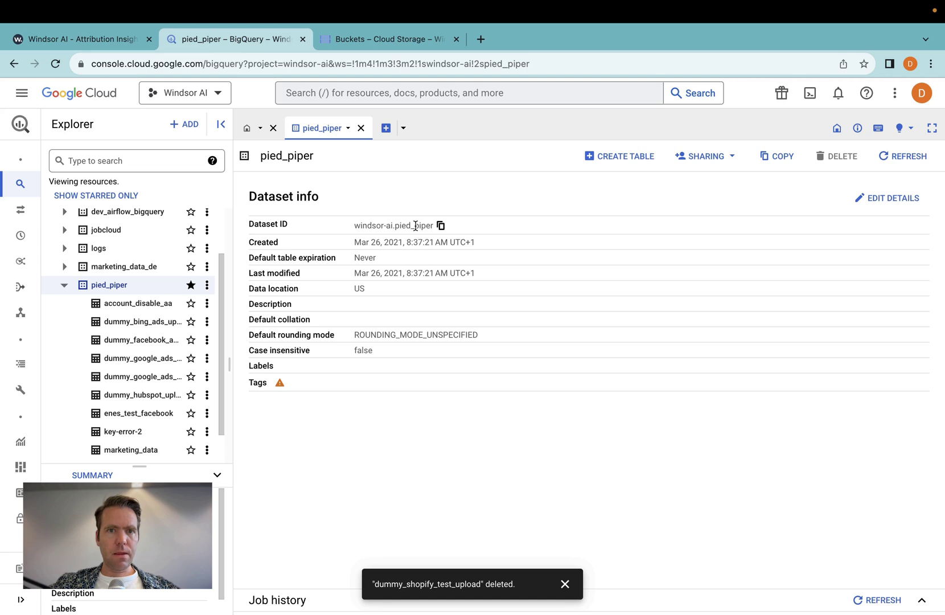
pyautogui.hotkey('ctrl', 'shift', 'Tab')
pyautogui.click(555, 408)
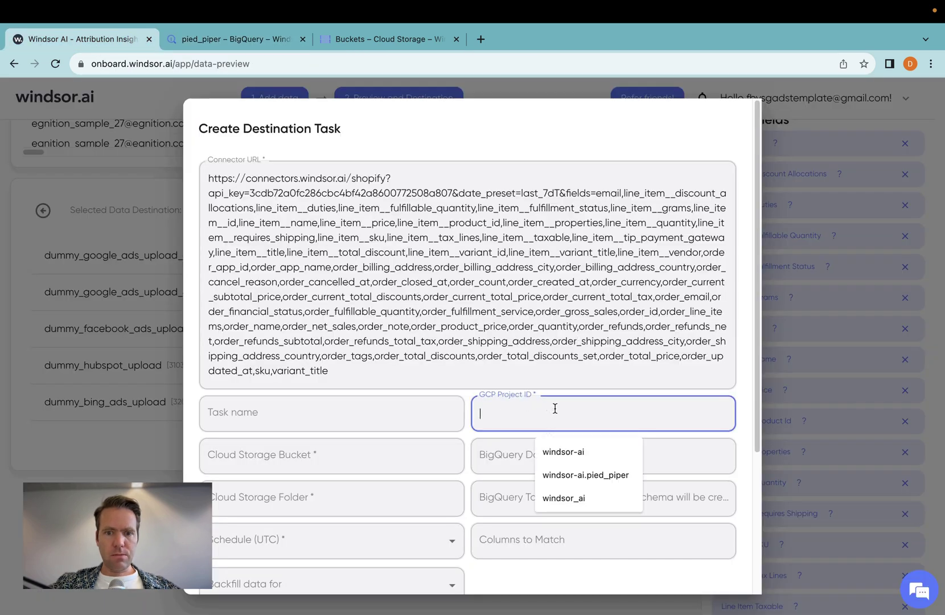
pyautogui.click(564, 452)
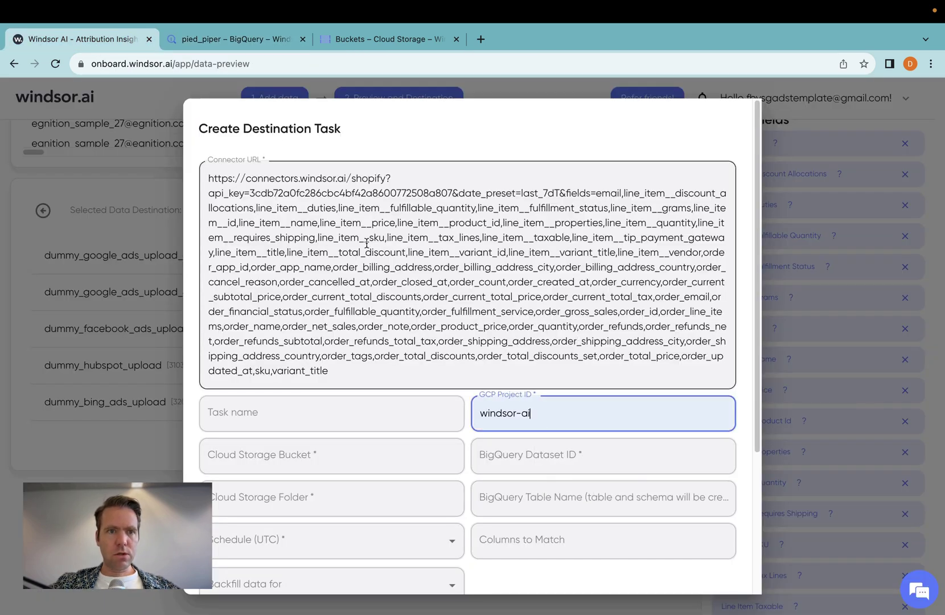
# - Set the BigQuery Dataset ID to pied_piper
pyautogui.click(228, 17)
pyautogui.click(192, 57)
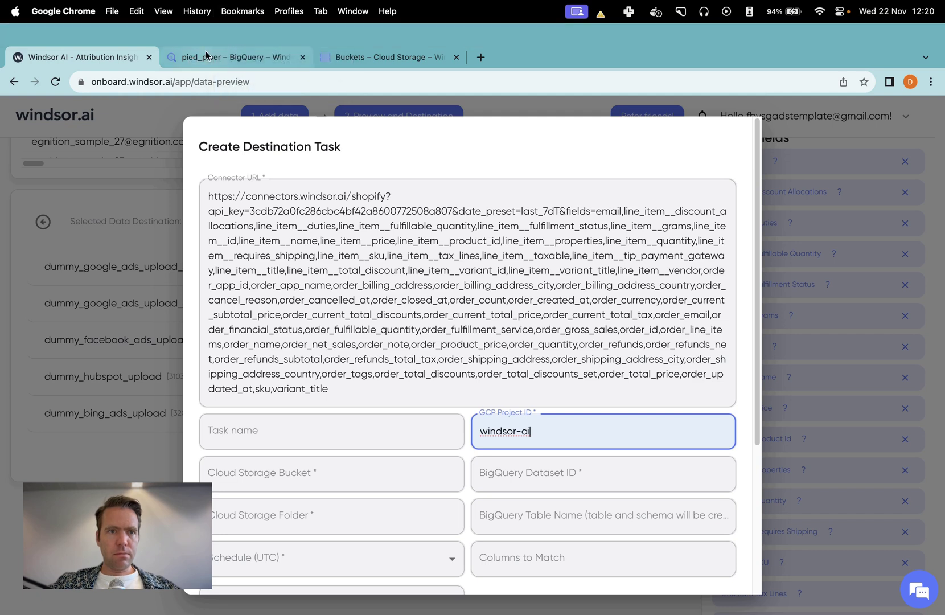
pyautogui.click(215, 57)
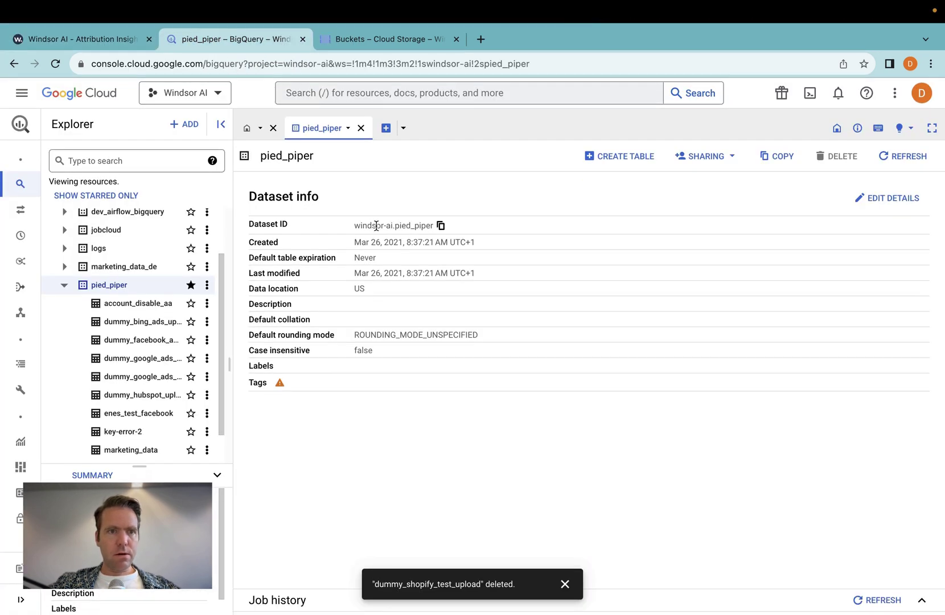
pyautogui.click(94, 41)
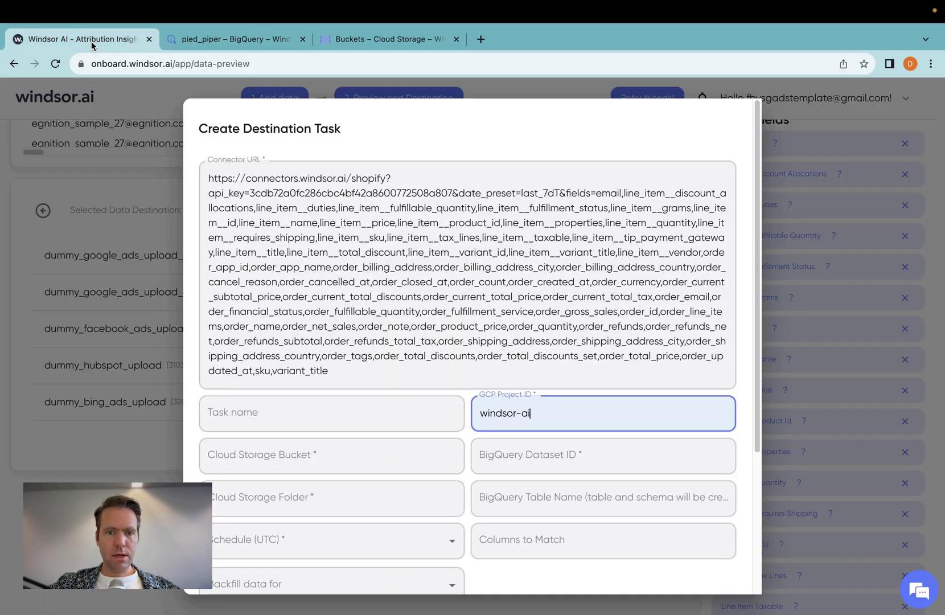
pyautogui.click(512, 468)
pyautogui.click(586, 501)
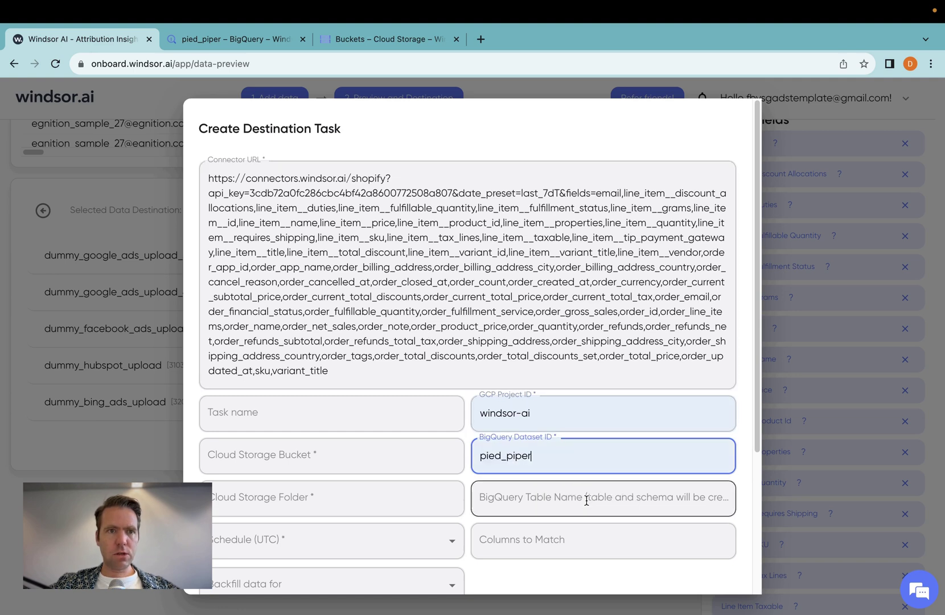
# - Enter dummy_shopify_orders_upload as the BigQuery table name
pyautogui.click(236, 39)
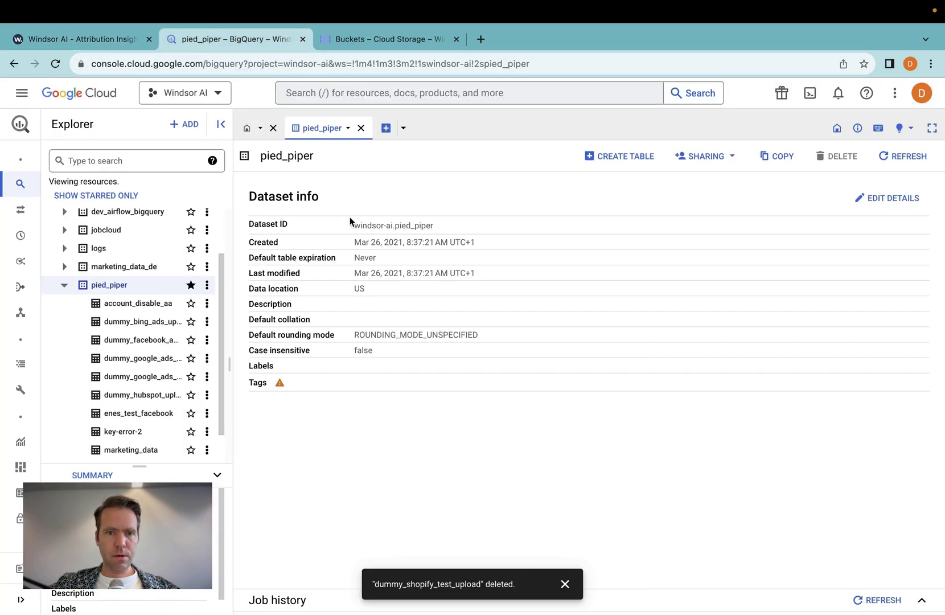
pyautogui.click(130, 42)
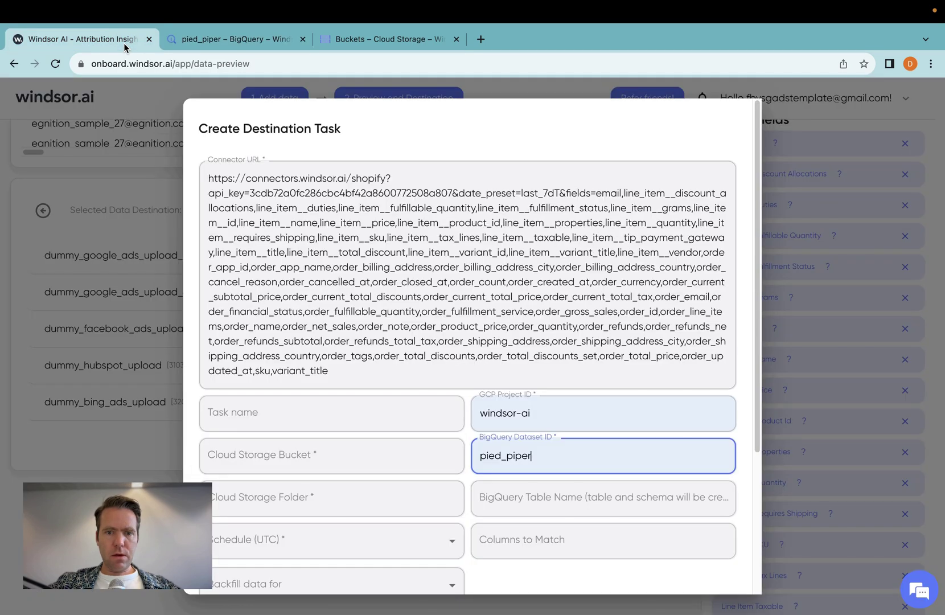
pyautogui.click(526, 493)
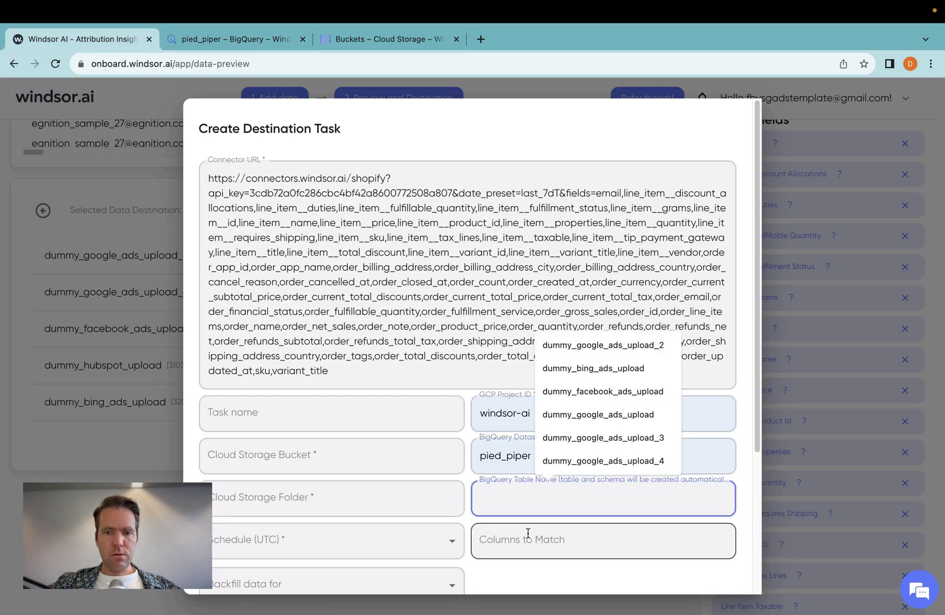
pyautogui.write('dummy_sho')
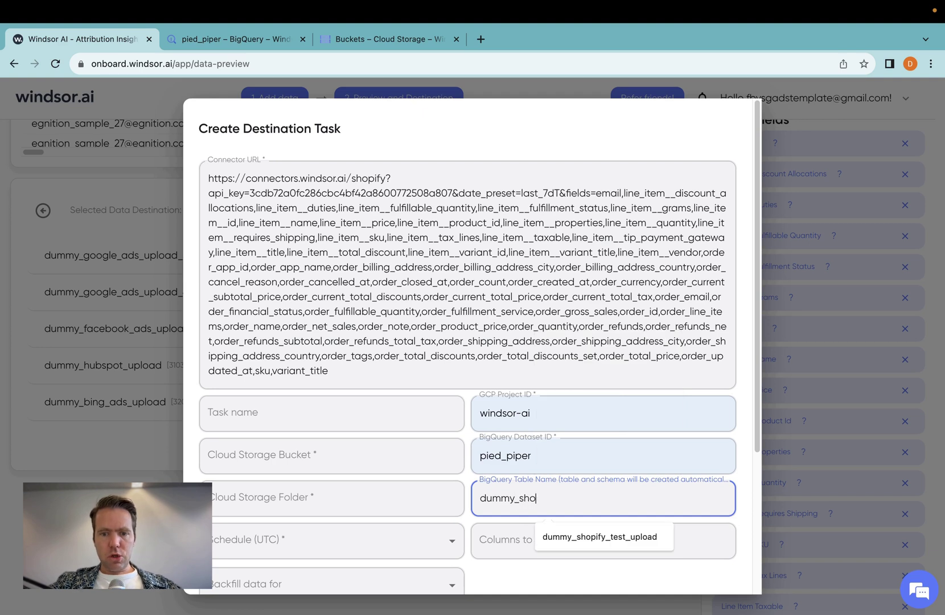
pyautogui.write('pify_orders_u')
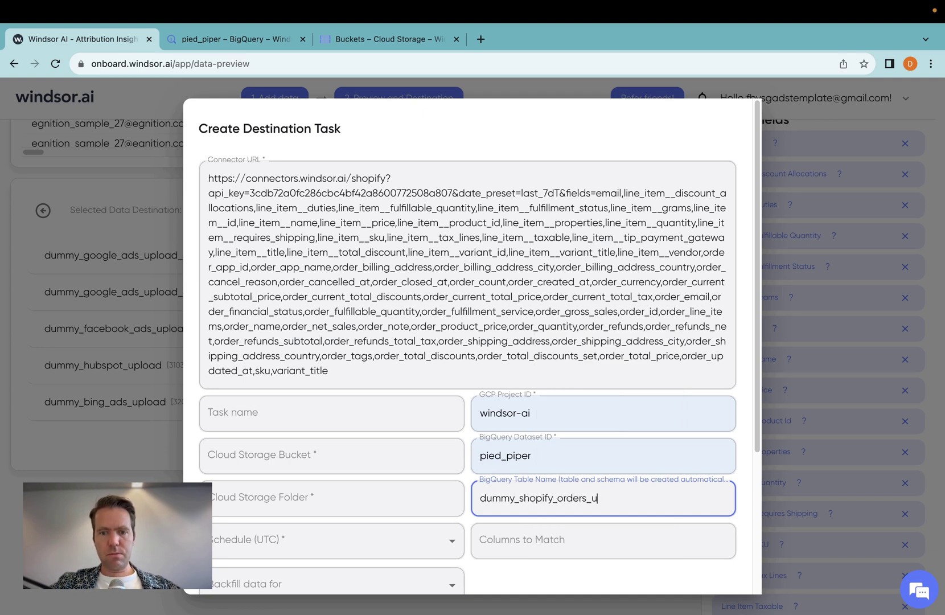
pyautogui.write('pload')
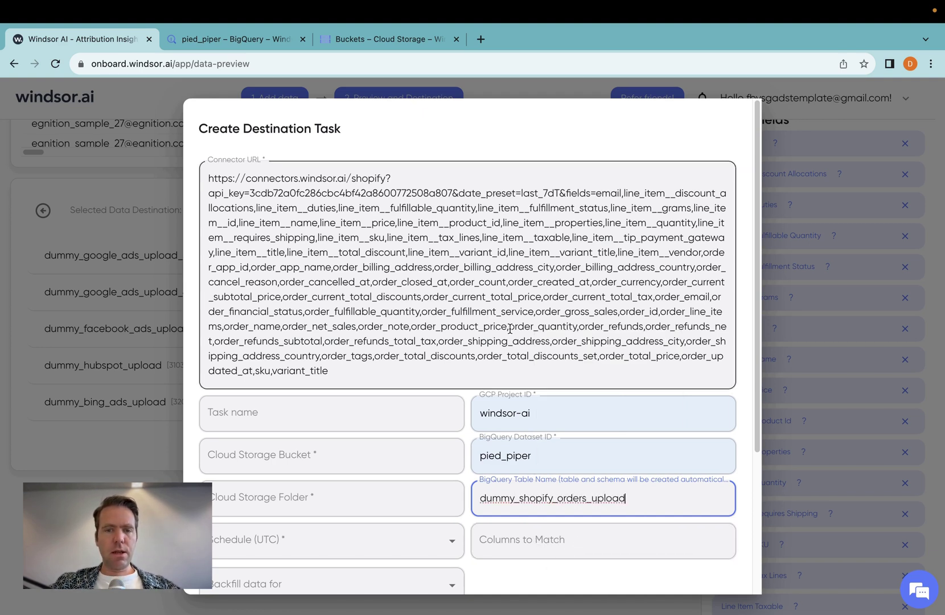
pyautogui.click(660, 218)
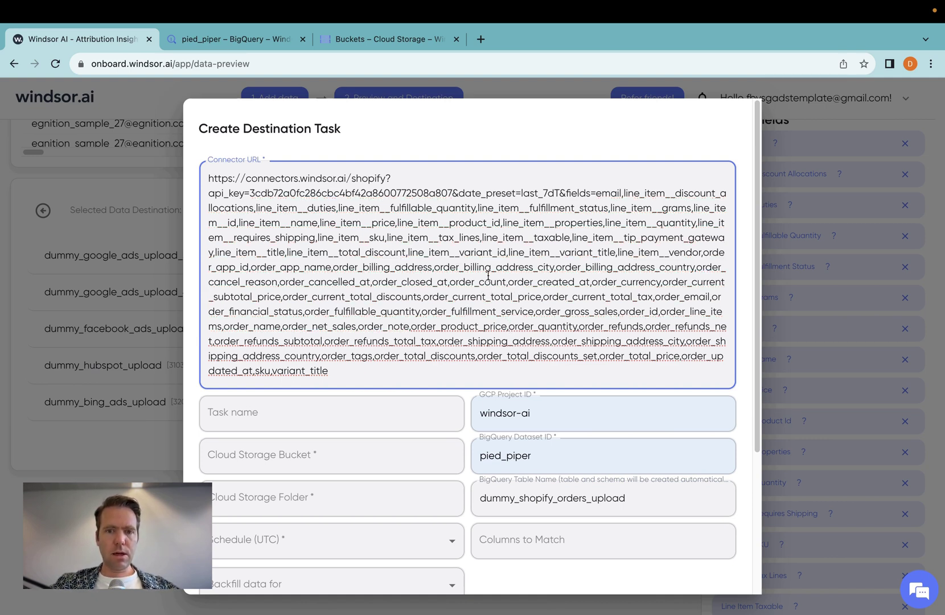
# - Copy order_created_at from the connector URL's field list into Columns to Match
pyautogui.press('super+f')
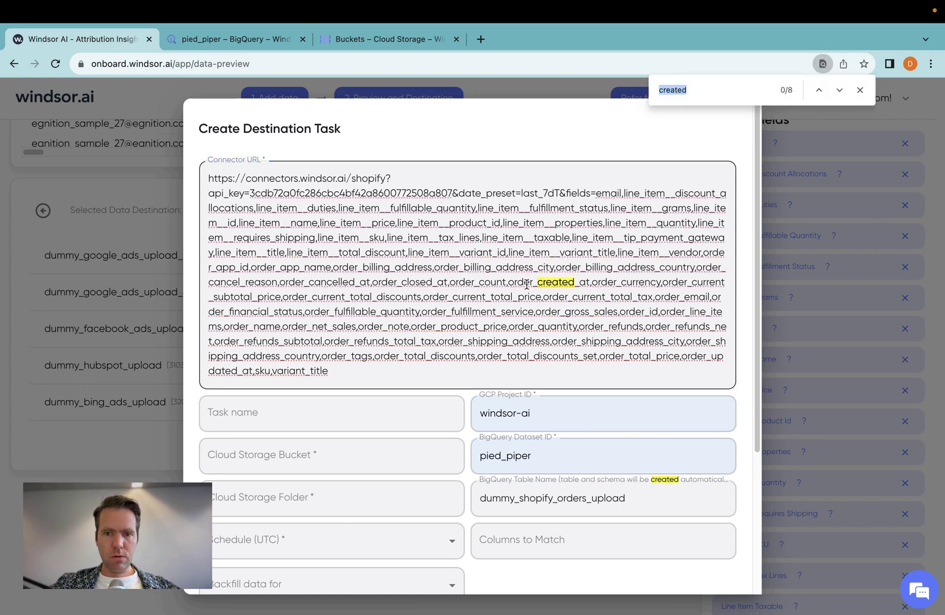
pyautogui.doubleClick(527, 284)
pyautogui.press('super+c')
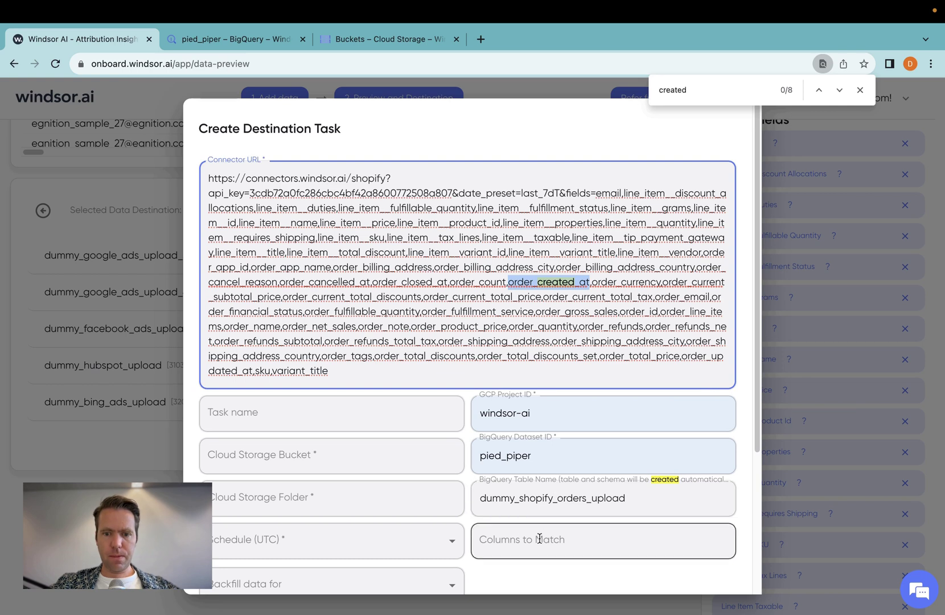
pyautogui.click(541, 537)
pyautogui.press('super+v')
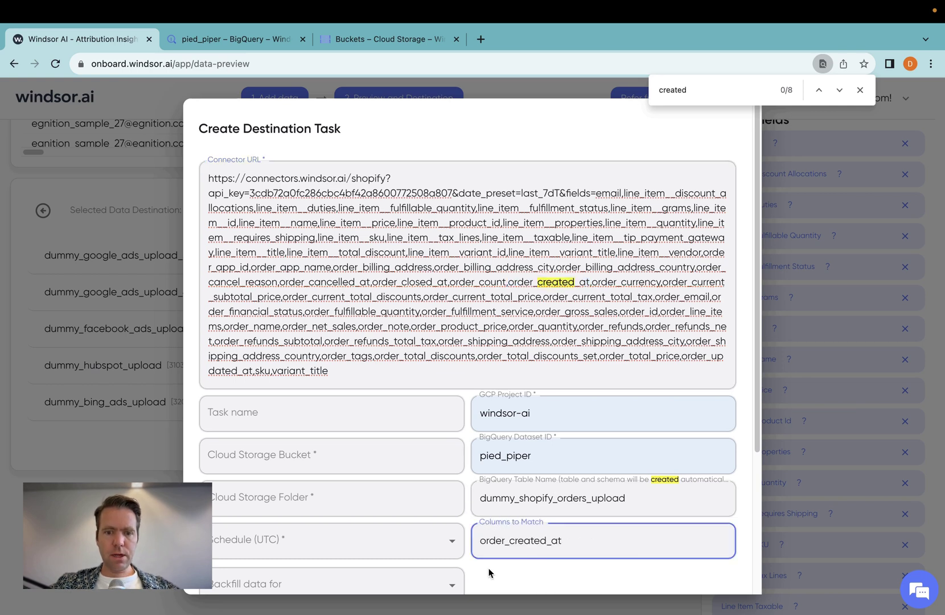
pyautogui.click(541, 297)
# - Name the task dummy_shopify_orders_upload by pasting in the table name
pyautogui.scroll(-2, 487, 338)
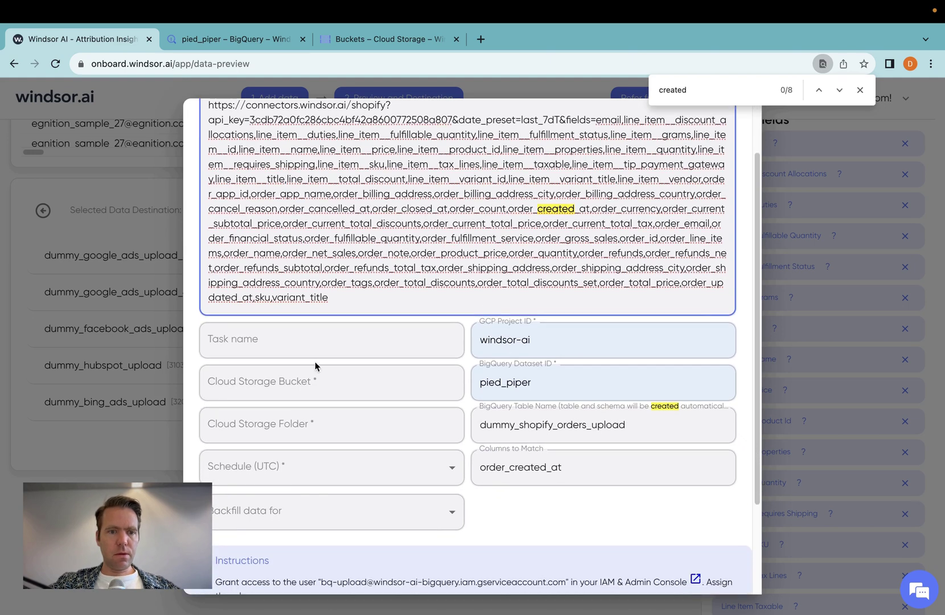
pyautogui.click(313, 345)
pyautogui.click(596, 424)
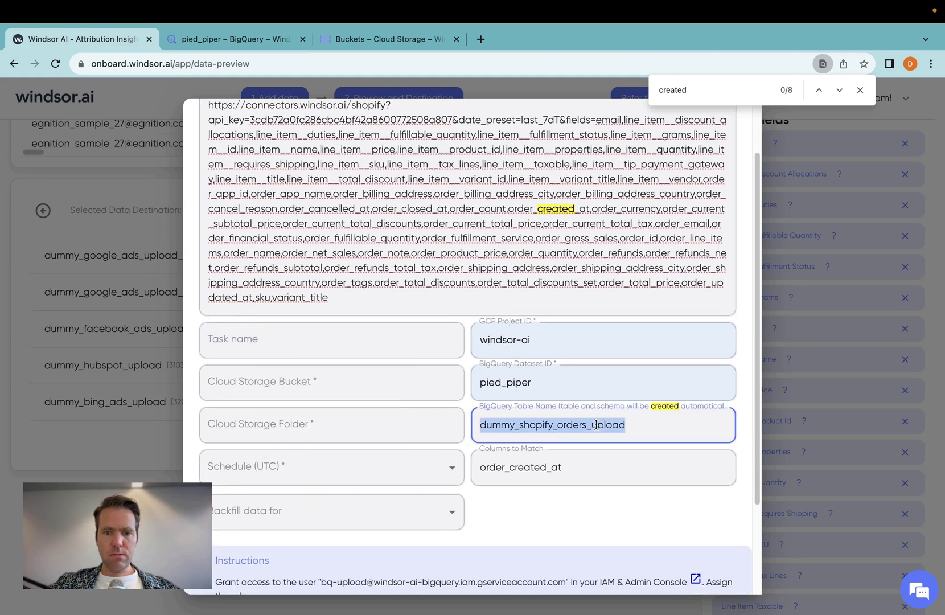
pyautogui.click(324, 343)
pyautogui.press('super+v')
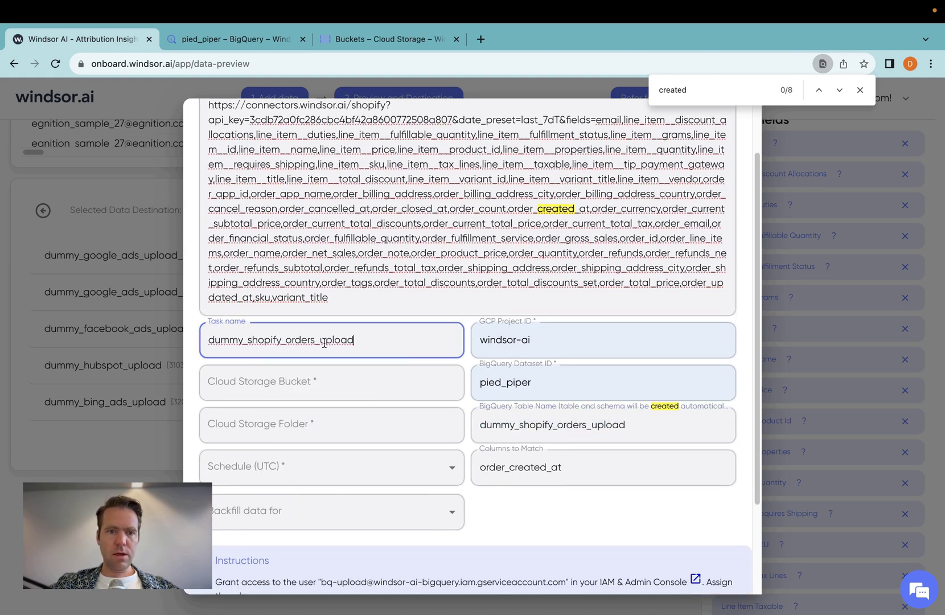
# - Set the Cloud Storage bucket to marketing_data_pied_piper and the folder to demo_time
pyautogui.click(378, 386)
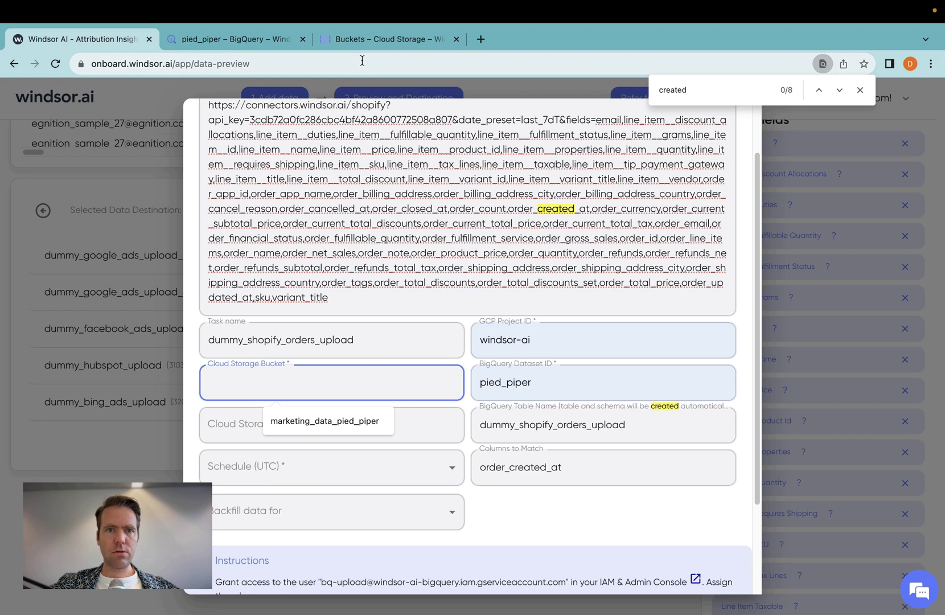
pyautogui.click(359, 41)
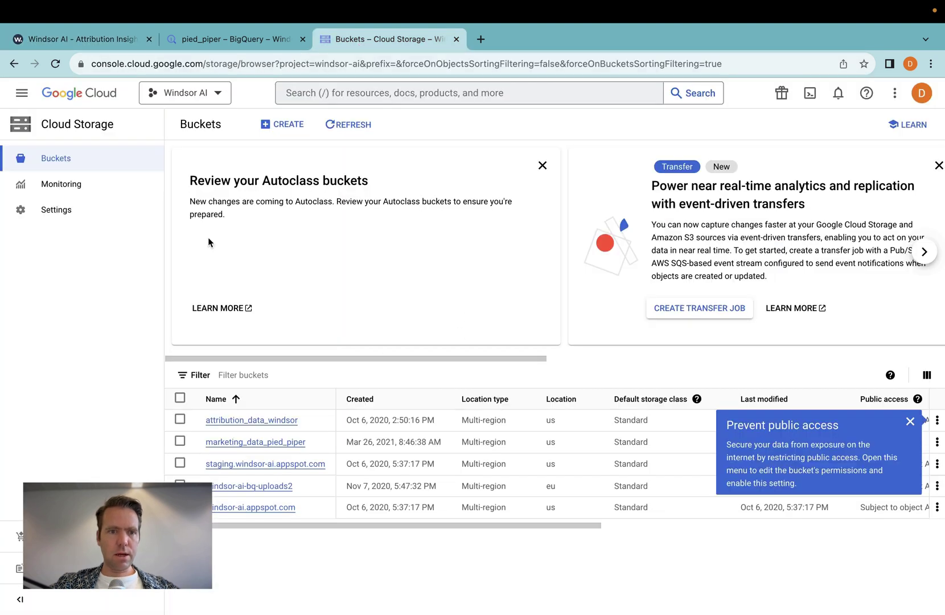
pyautogui.click(83, 39)
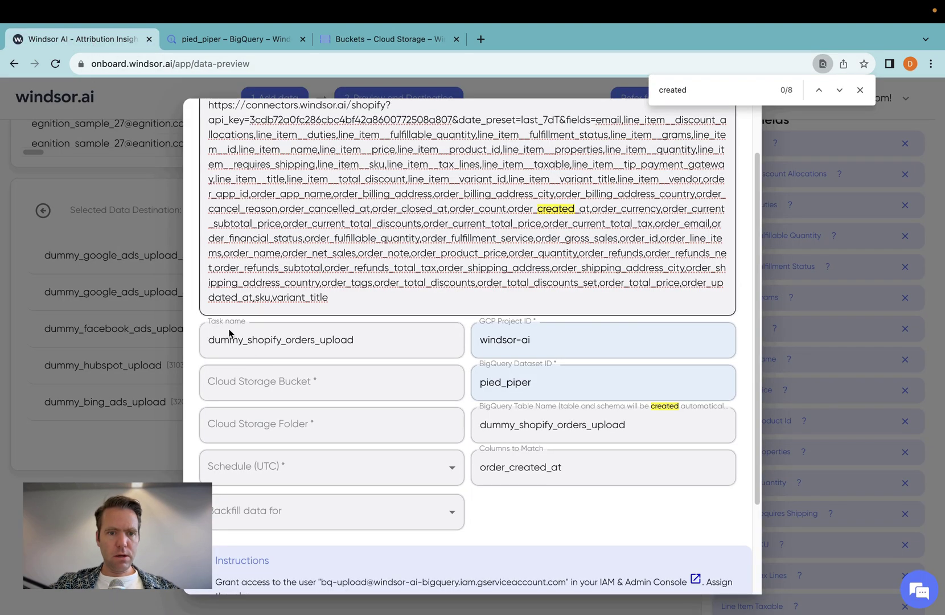
pyautogui.click(276, 384)
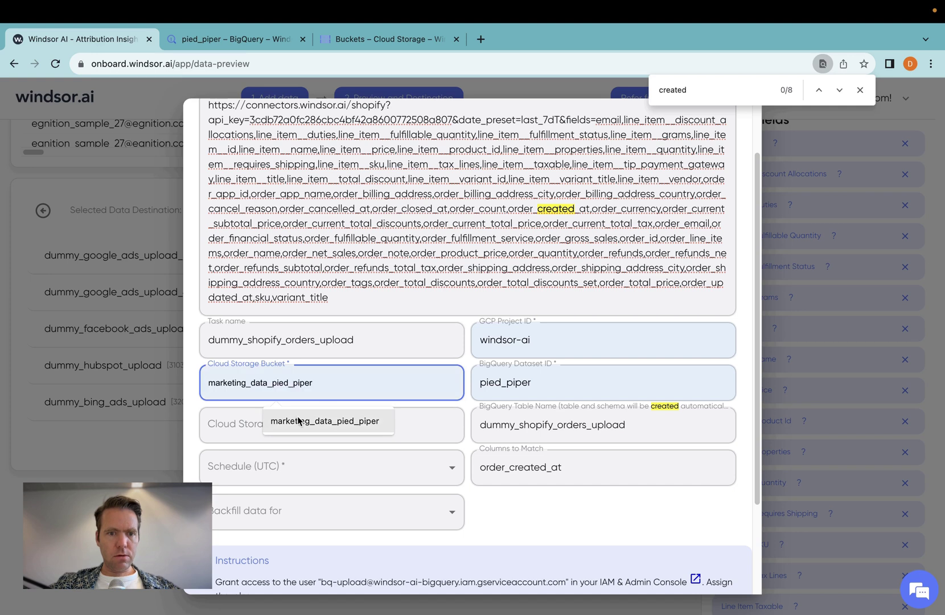
pyautogui.click(297, 419)
pyautogui.click(299, 430)
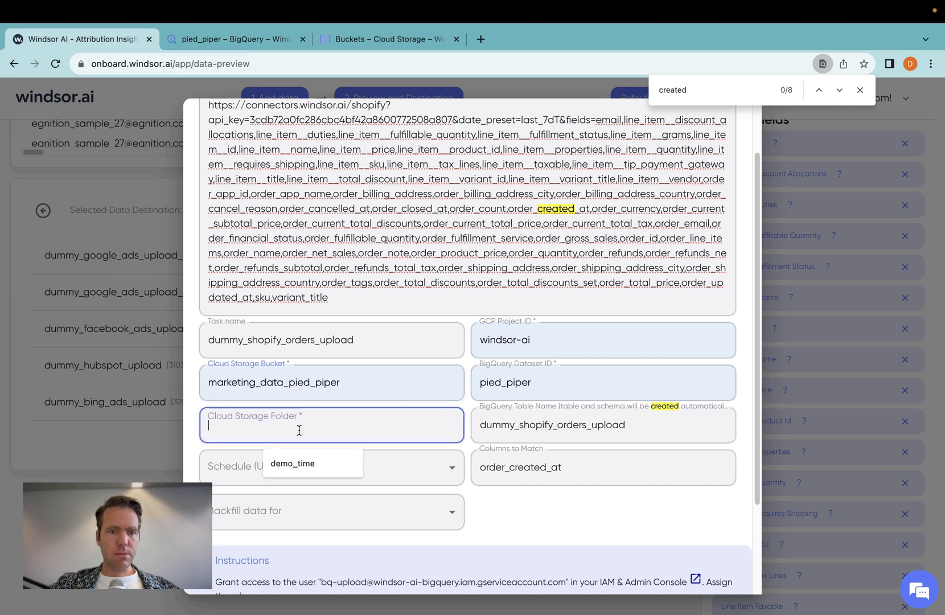
pyautogui.click(306, 462)
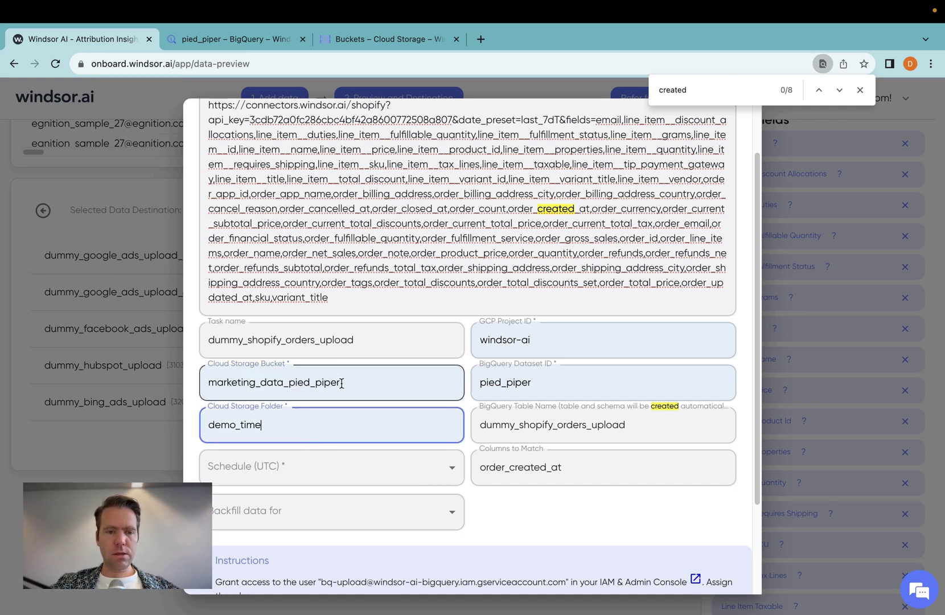
pyautogui.scroll(-3, 341, 383)
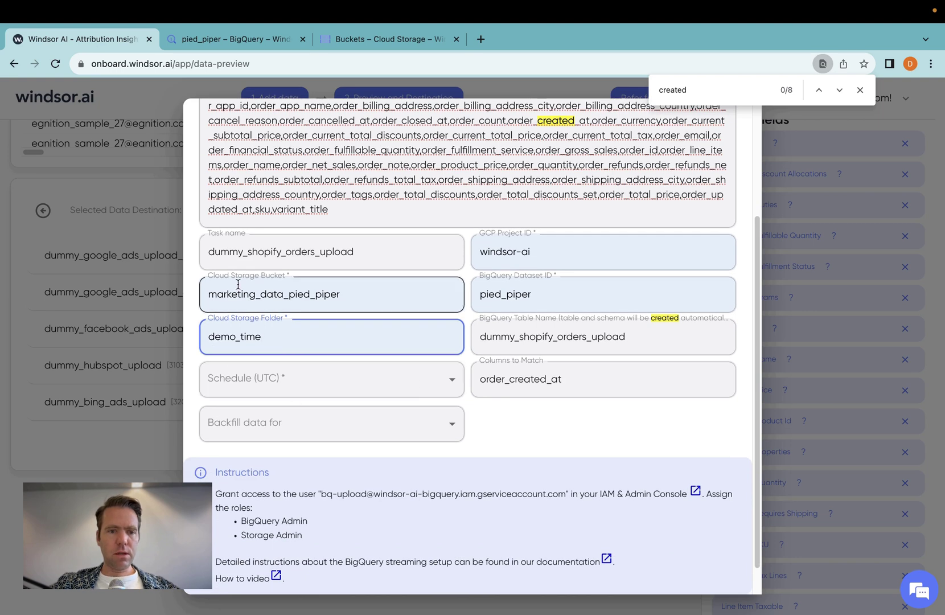
pyautogui.click(327, 386)
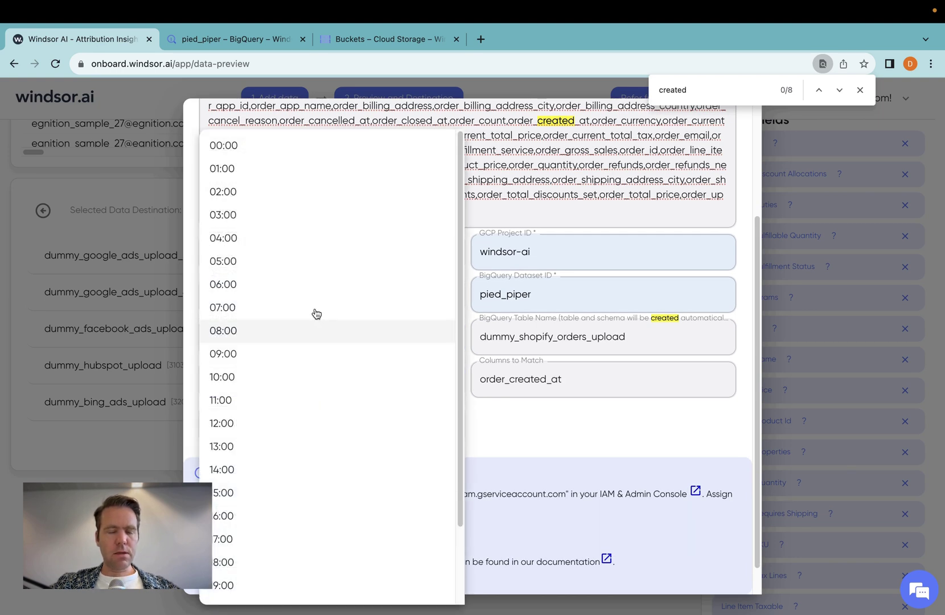
# - Set the daily run time to 03:00 and save the BigQuery destination task
pyautogui.click(299, 214)
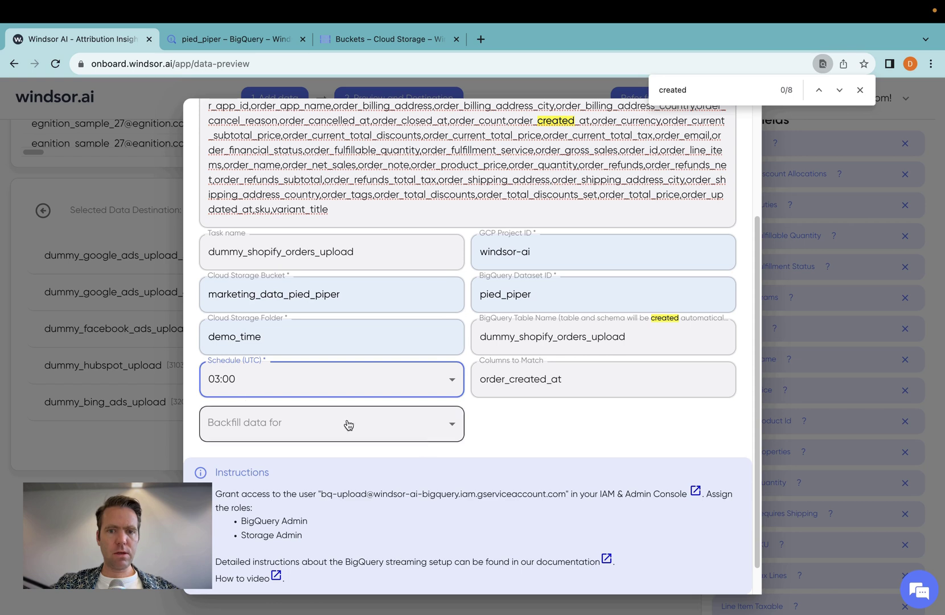
pyautogui.click(561, 434)
pyautogui.scroll(-1, 560, 435)
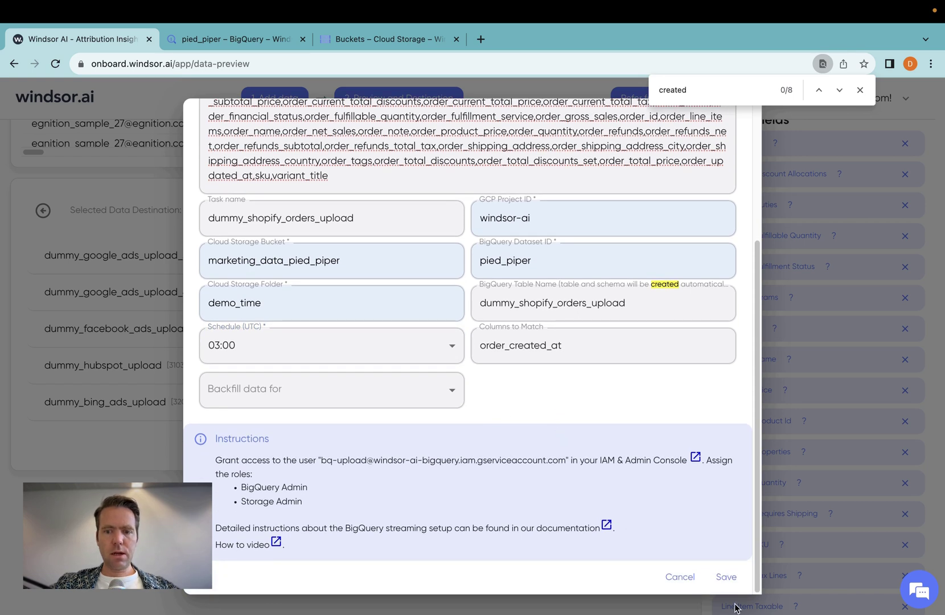
pyautogui.click(727, 576)
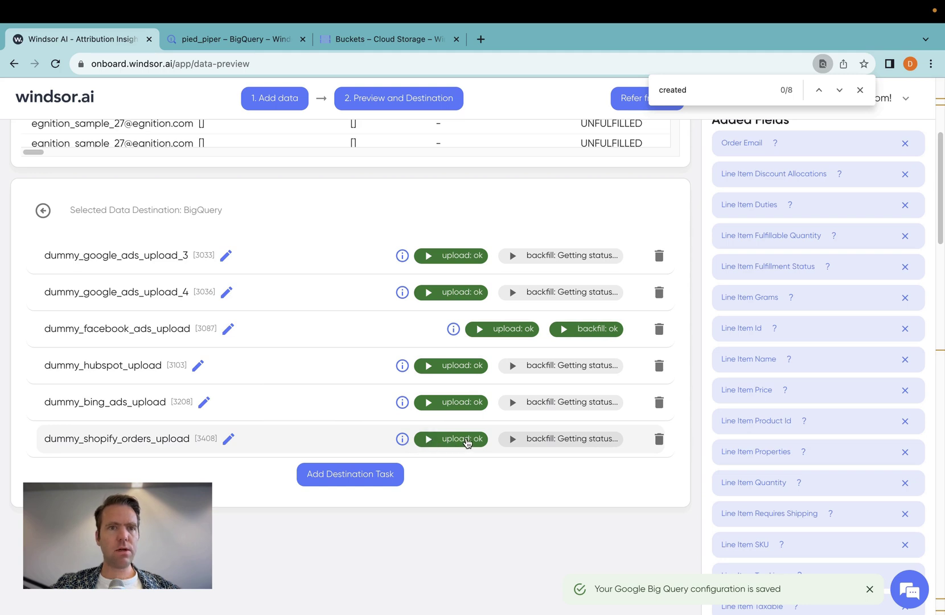
pyautogui.click(218, 40)
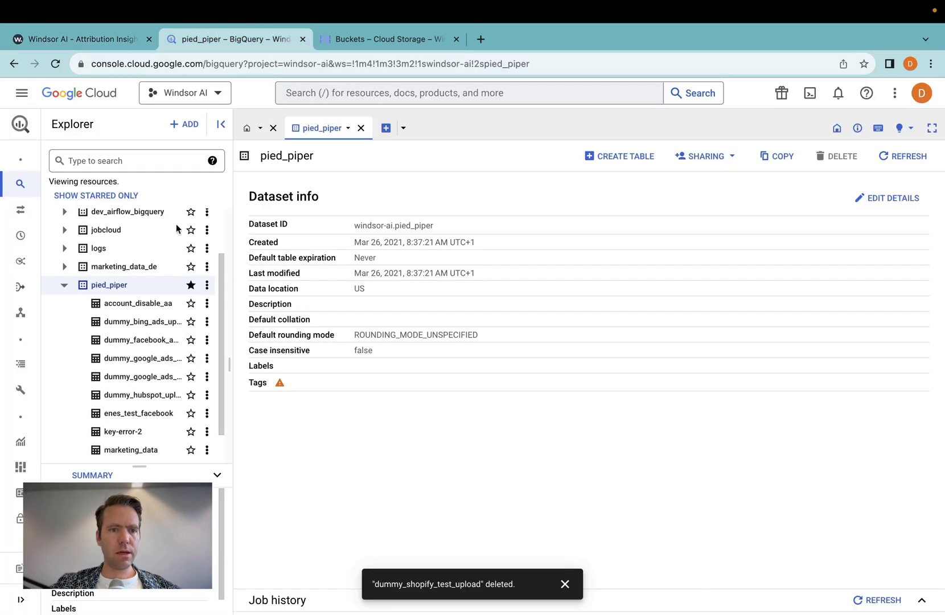
# - Show starred resources, expand pied_piper, and reload the BigQuery page
pyautogui.click(123, 197)
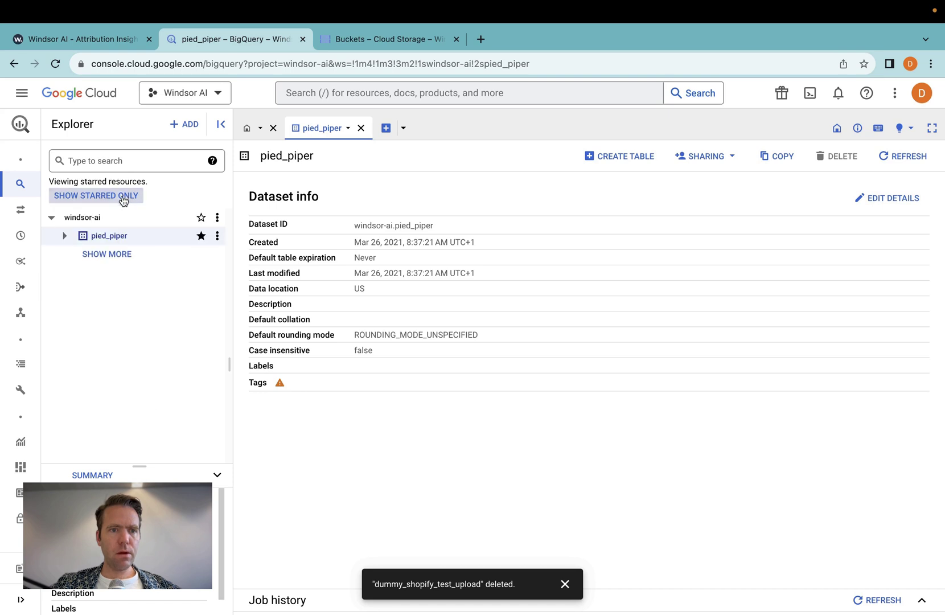
pyautogui.click(66, 236)
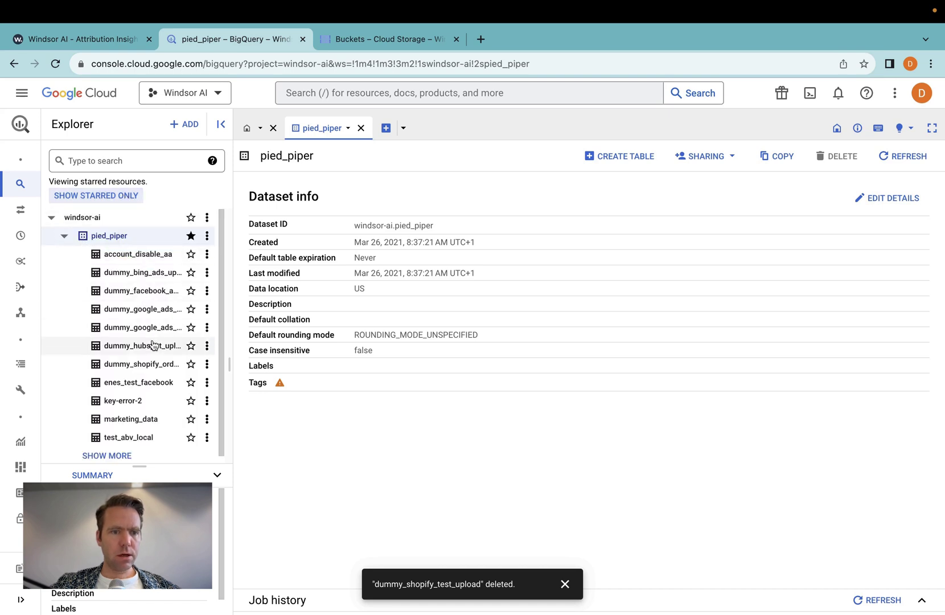
pyautogui.click(208, 236)
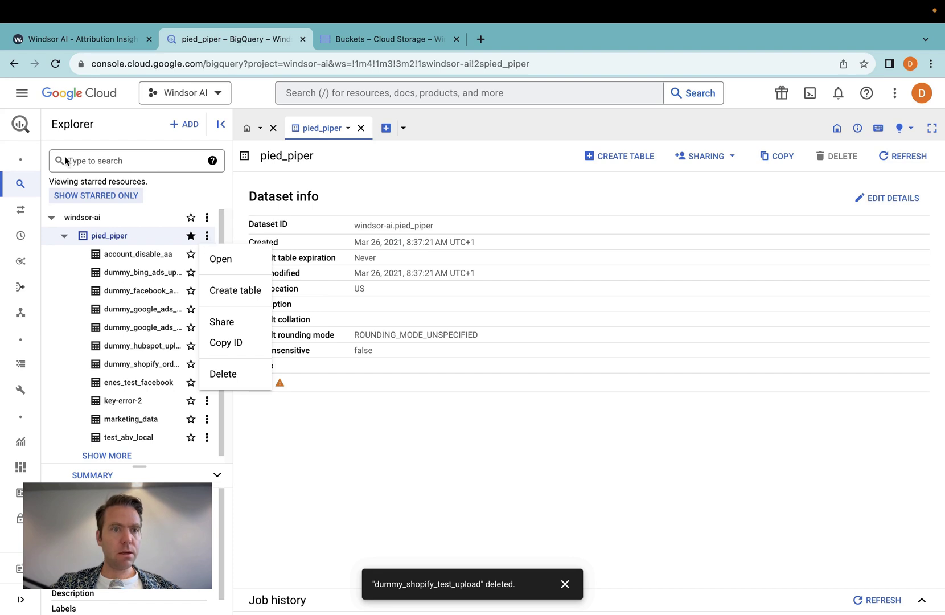
pyautogui.click(51, 66)
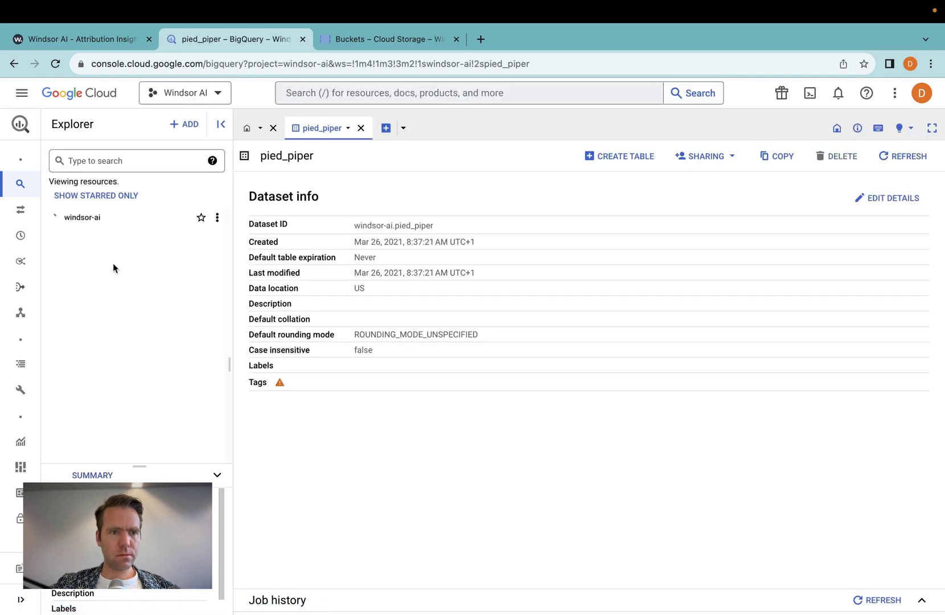
# - Open the dummy_shopify_orders_upload table in pied_piper and scroll through its schema
pyautogui.click(90, 196)
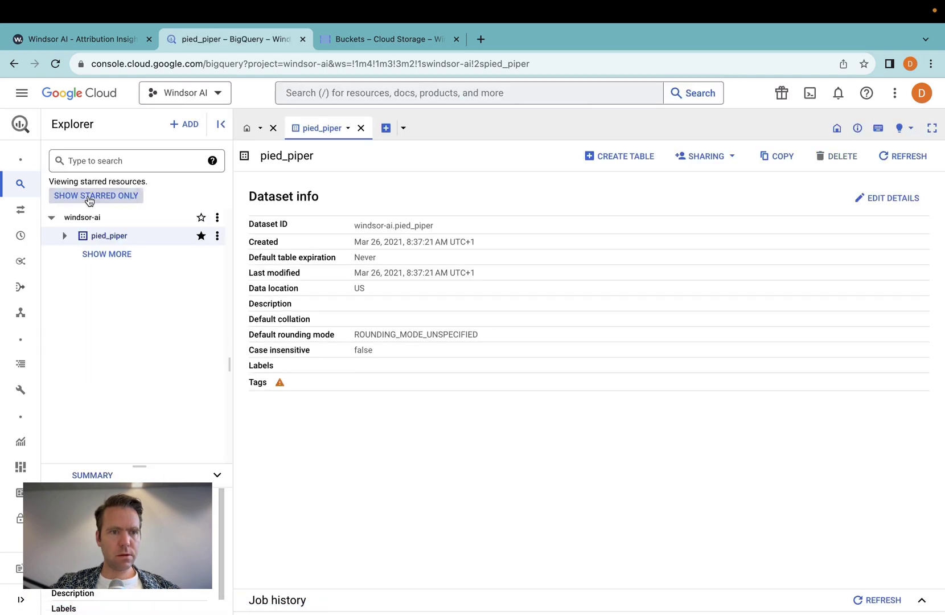
pyautogui.click(64, 236)
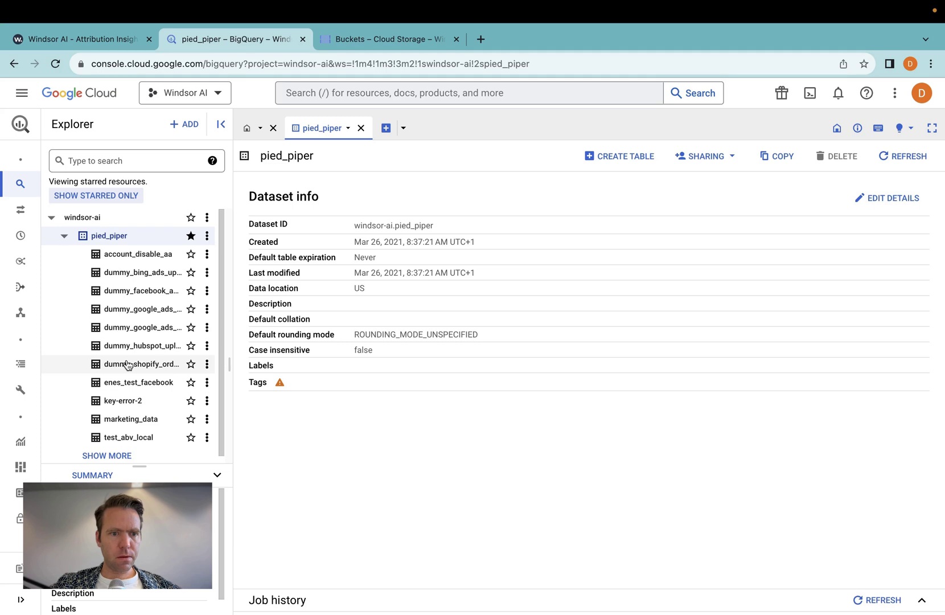
pyautogui.click(162, 370)
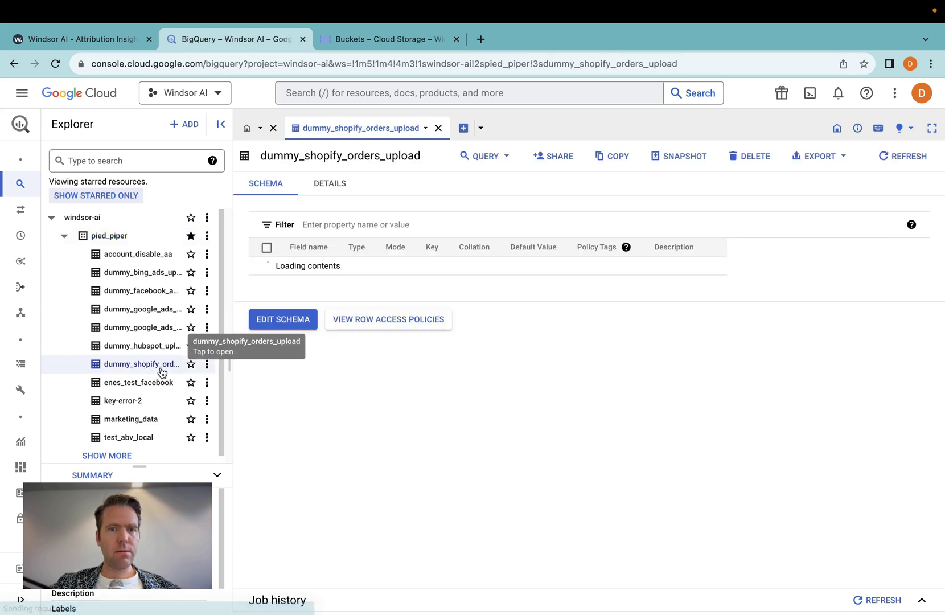
pyautogui.scroll(-2, 456, 367)
pyautogui.scroll(-10, 464, 369)
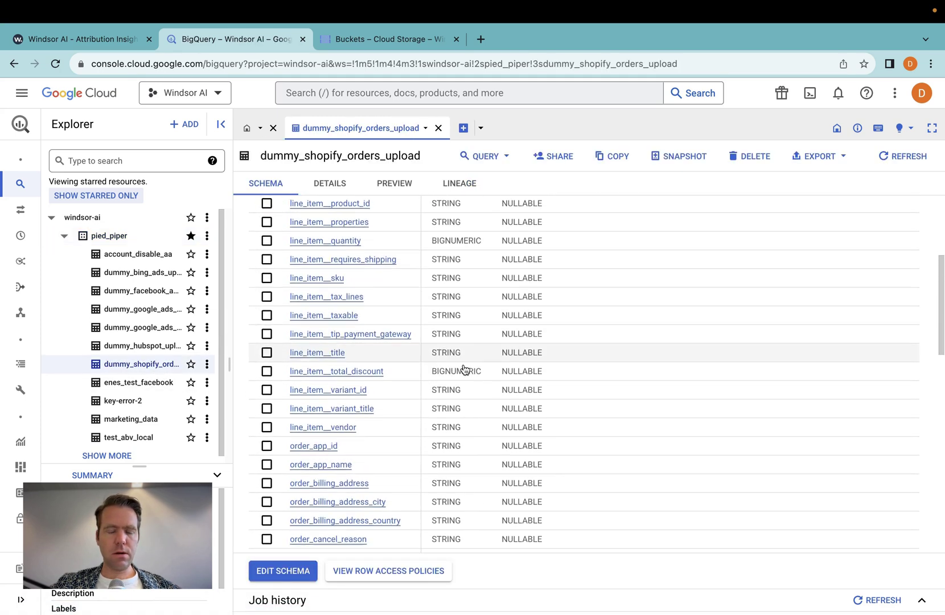
pyautogui.scroll(12, 463, 369)
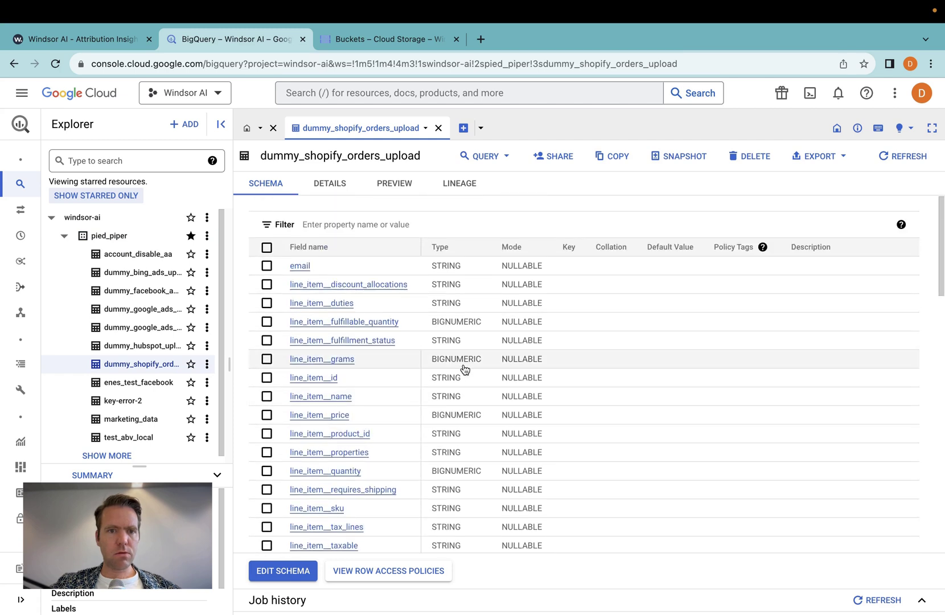
pyautogui.click(95, 40)
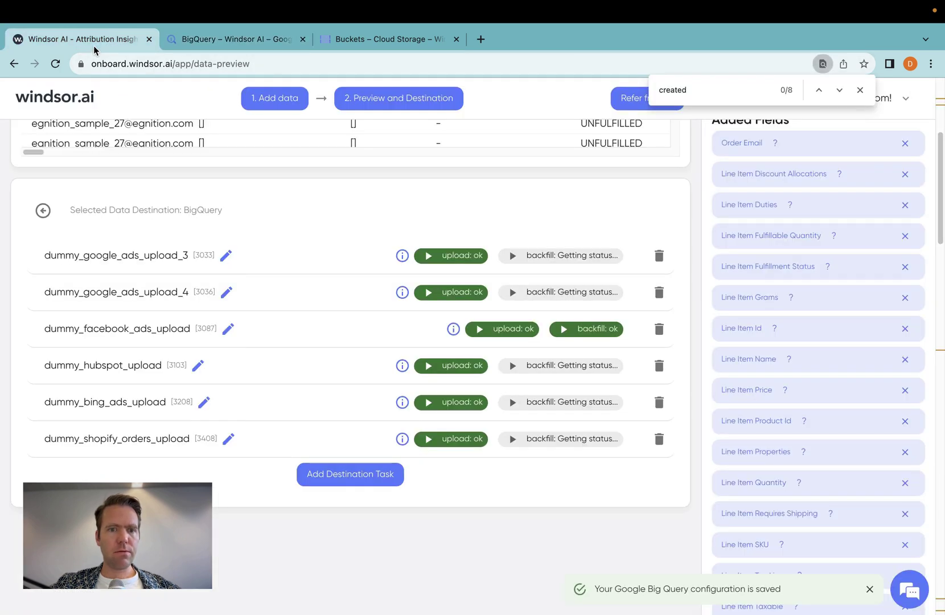
pyautogui.scroll(5, 305, 301)
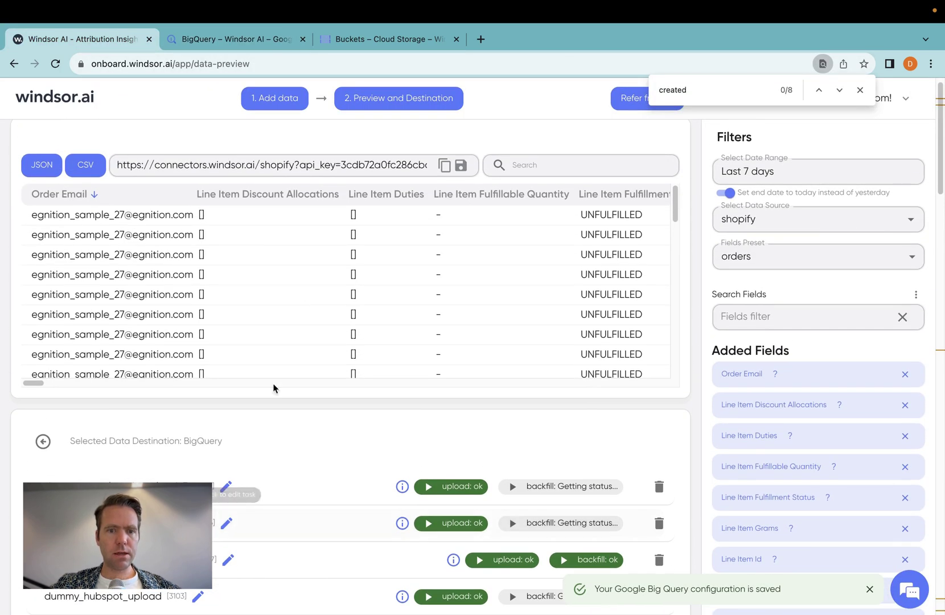
pyautogui.scroll(-5, 270, 401)
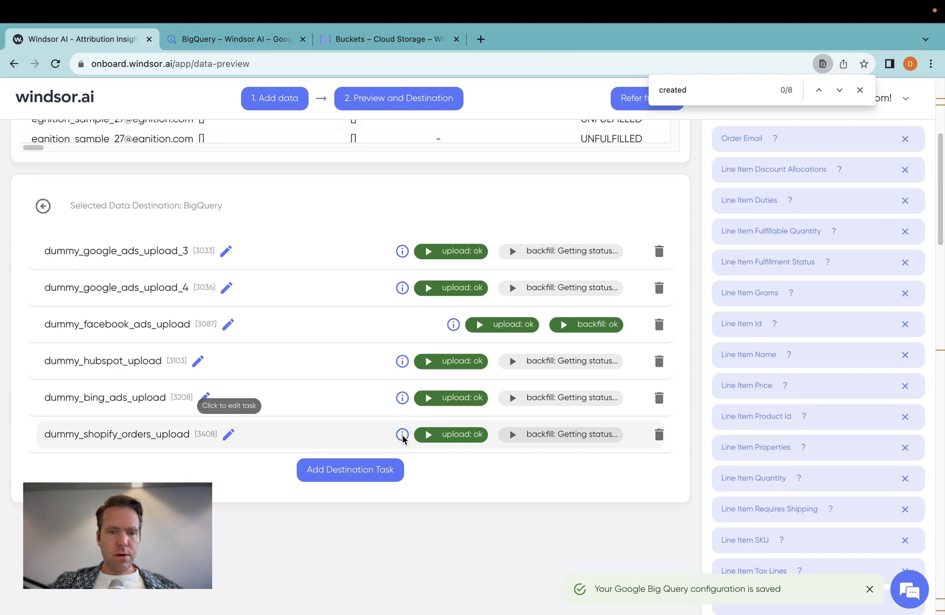
pyautogui.click(228, 434)
pyautogui.scroll(-5, 363, 387)
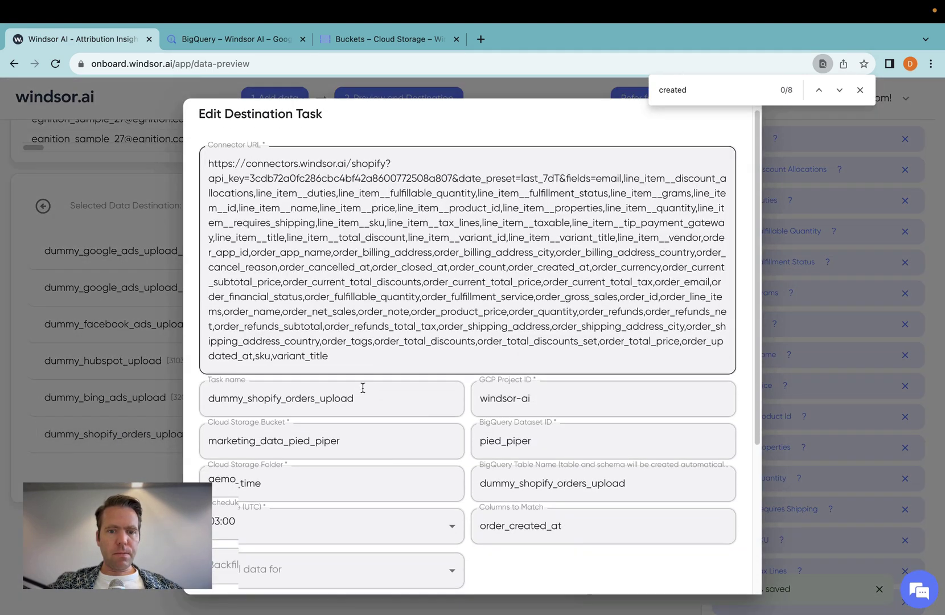
pyautogui.click(362, 408)
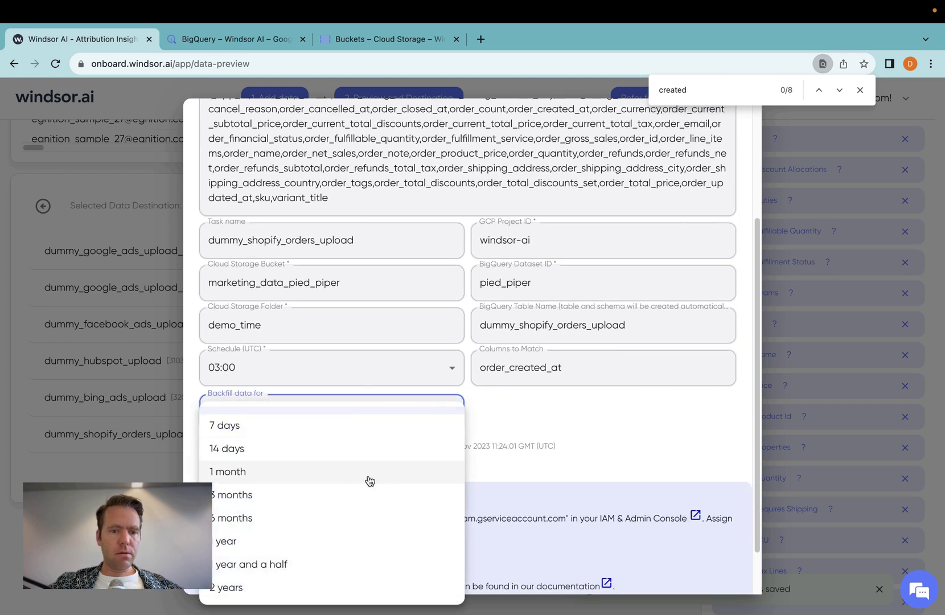
pyautogui.click(359, 585)
pyautogui.scroll(-2, 522, 458)
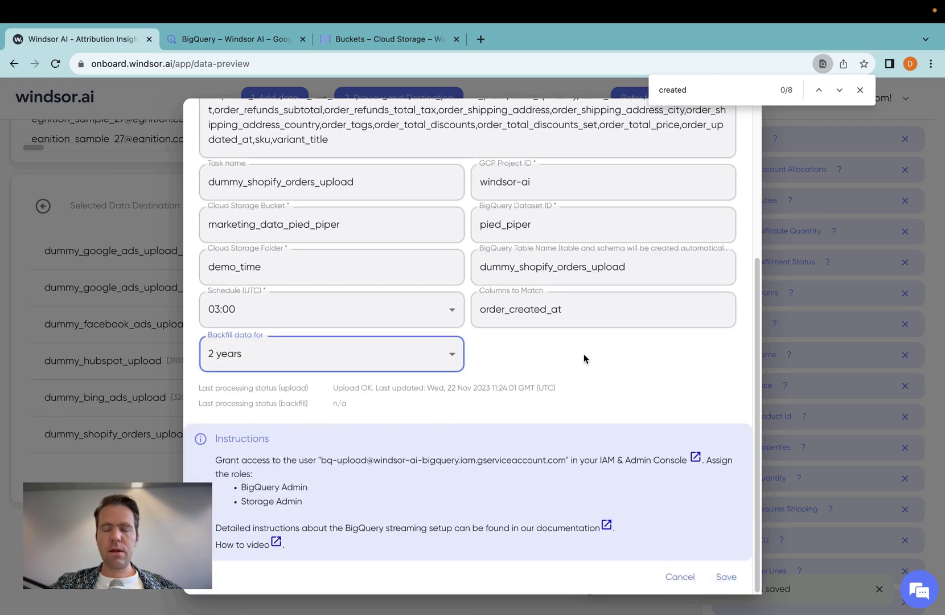
pyautogui.click(683, 577)
pyautogui.scroll(-2, 367, 375)
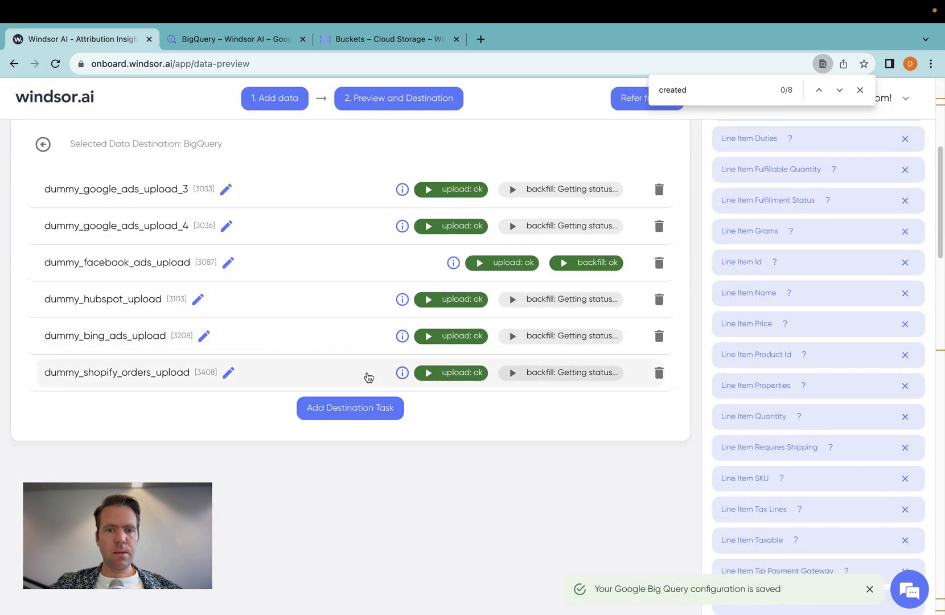
pyautogui.scroll(3, 368, 377)
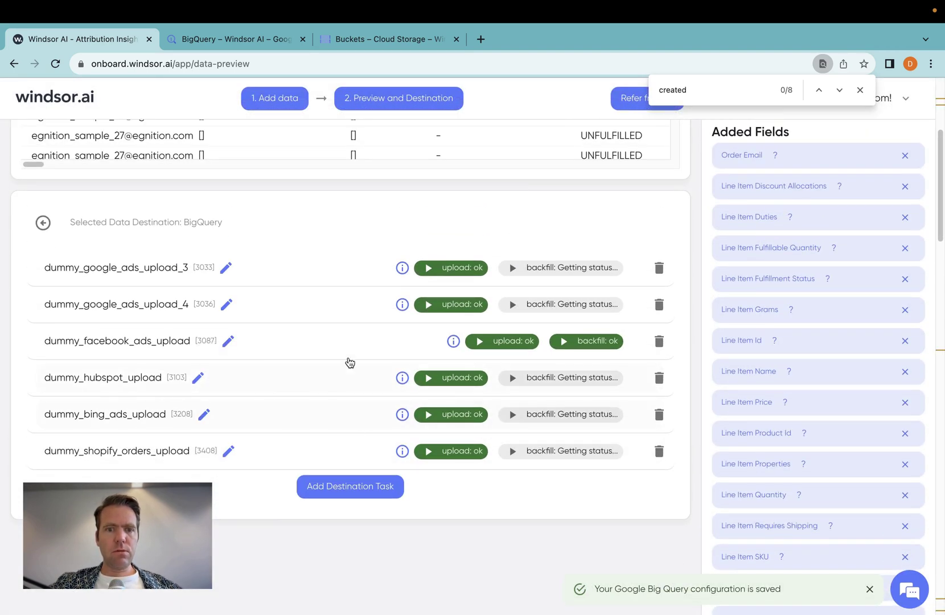
pyautogui.scroll(4, 347, 361)
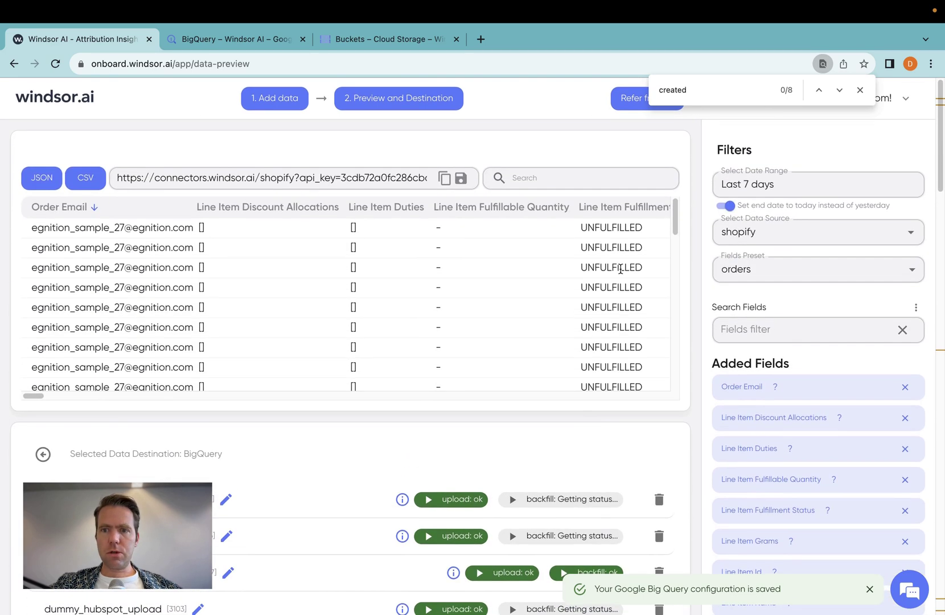
pyautogui.click(751, 269)
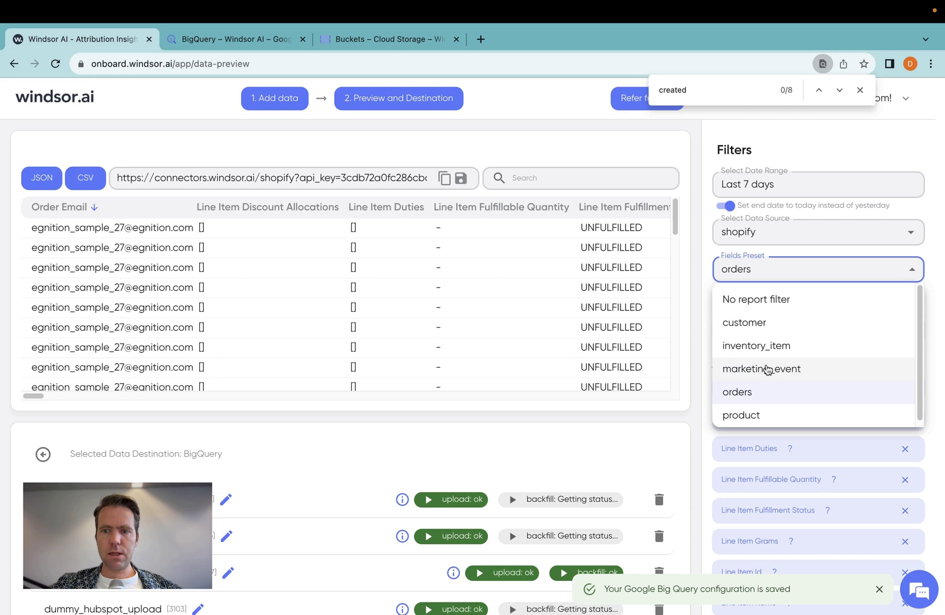
pyautogui.scroll(-1, 783, 380)
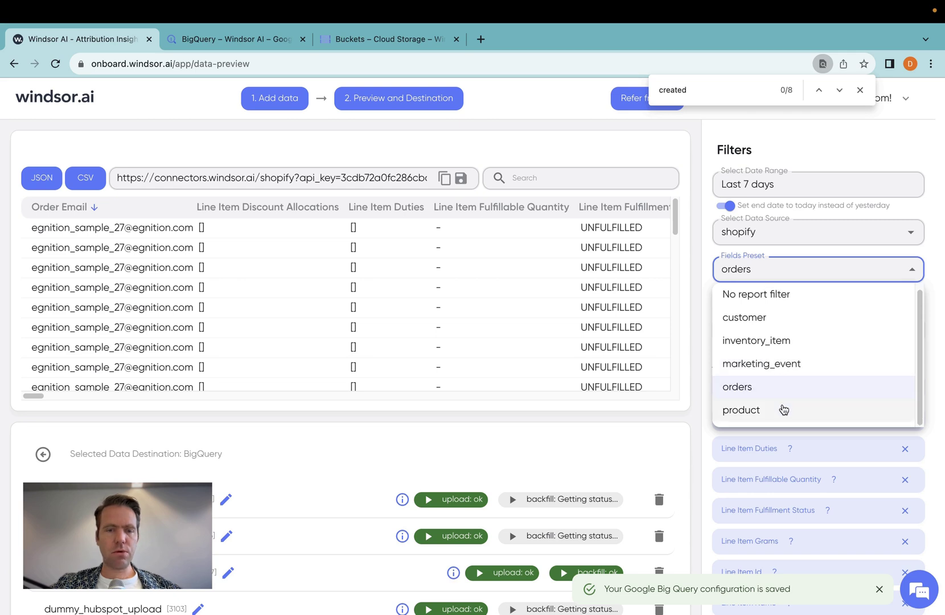
pyautogui.click(361, 446)
pyautogui.scroll(-6, 361, 445)
pyautogui.scroll(2, 362, 447)
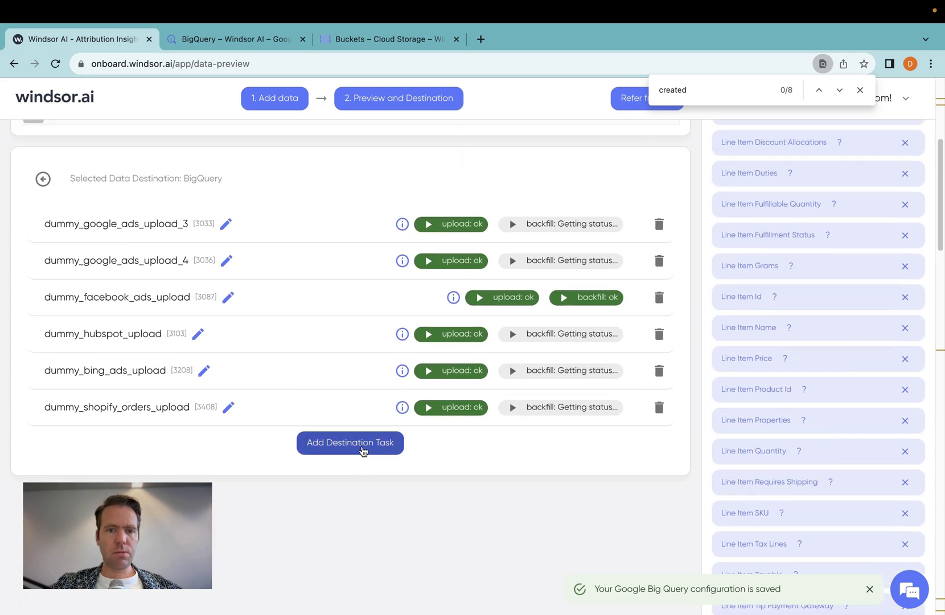